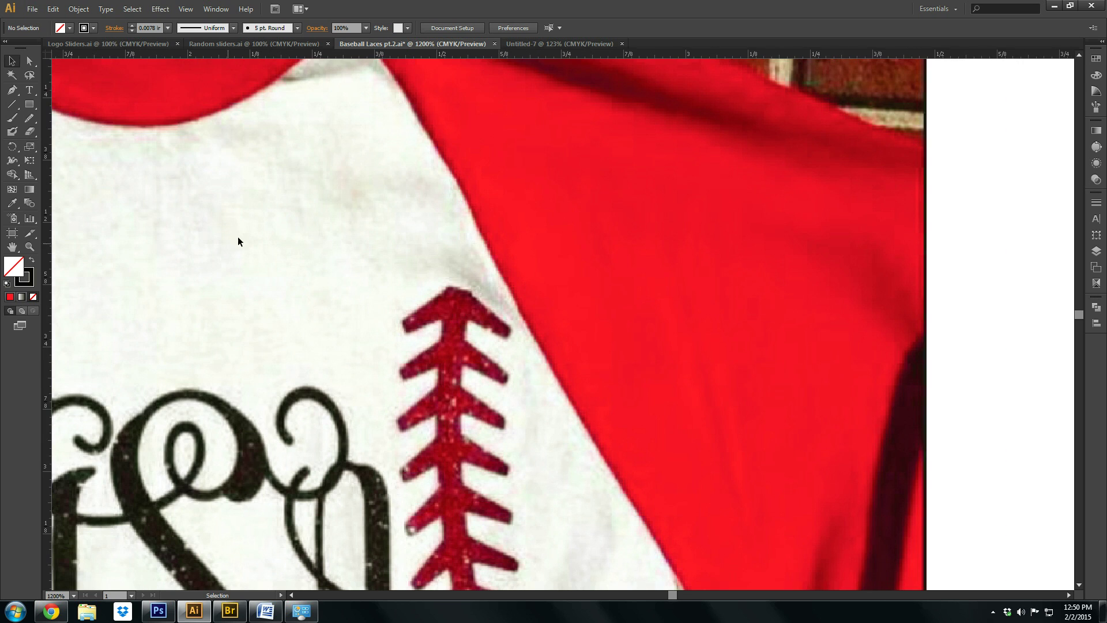
- Trace the upper edge of the top lace stitch on the right seam with the Pen tool: two 45-degree slopes joined by a flat top
{"action": "scroll", "coordinate": [367, 268], "scroll_direction": "up", "scroll_amount": 1}
{"action": "left_click", "coordinate": [11, 90]}
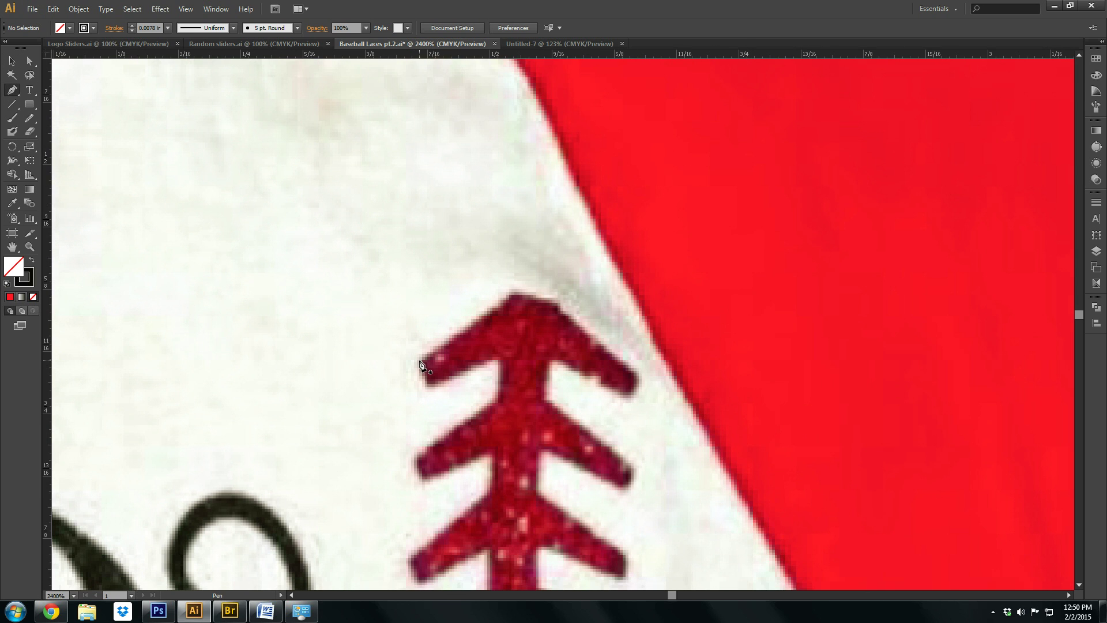
{"action": "scroll", "coordinate": [420, 363], "scroll_direction": "down", "scroll_amount": 5}
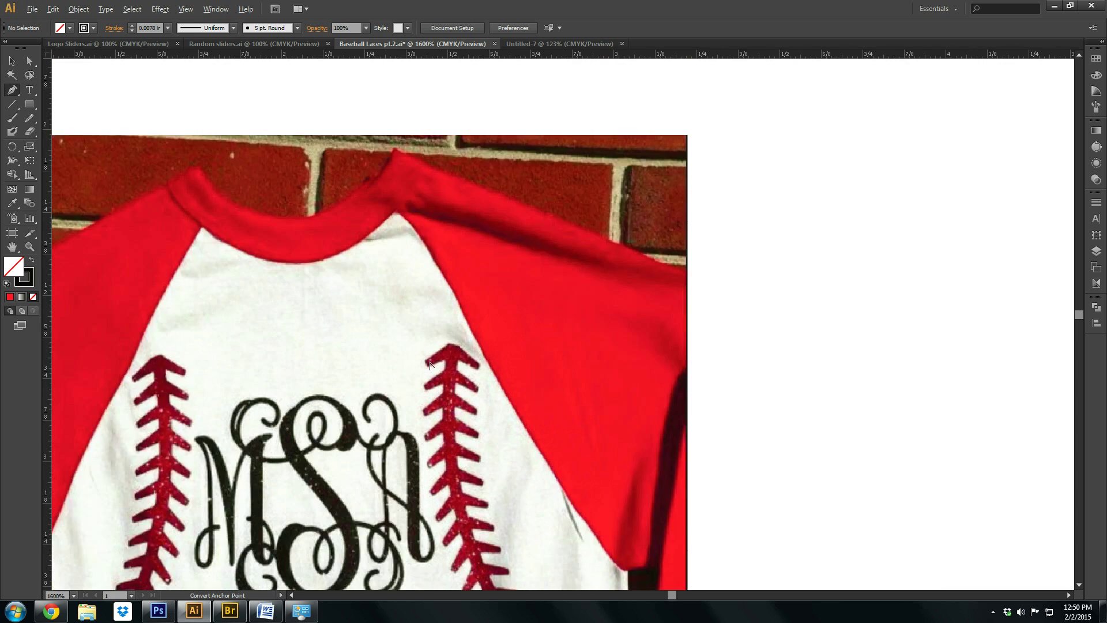
{"action": "scroll", "coordinate": [448, 354], "scroll_direction": "up", "scroll_amount": 4}
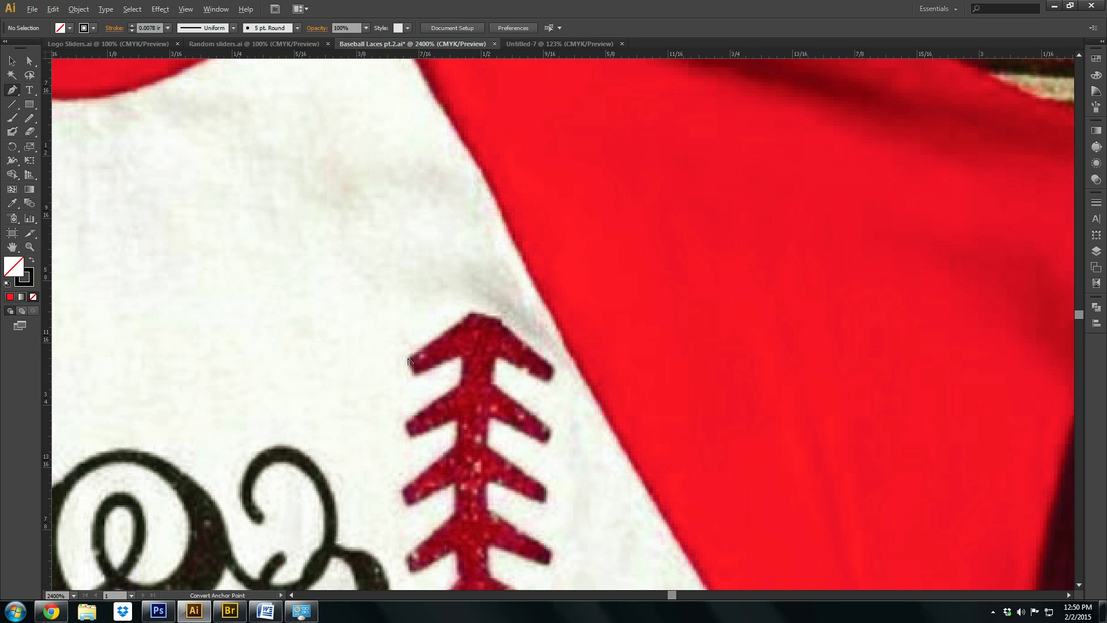
{"action": "scroll", "coordinate": [408, 363], "scroll_direction": "up", "scroll_amount": 2}
{"action": "left_click", "coordinate": [420, 351]}
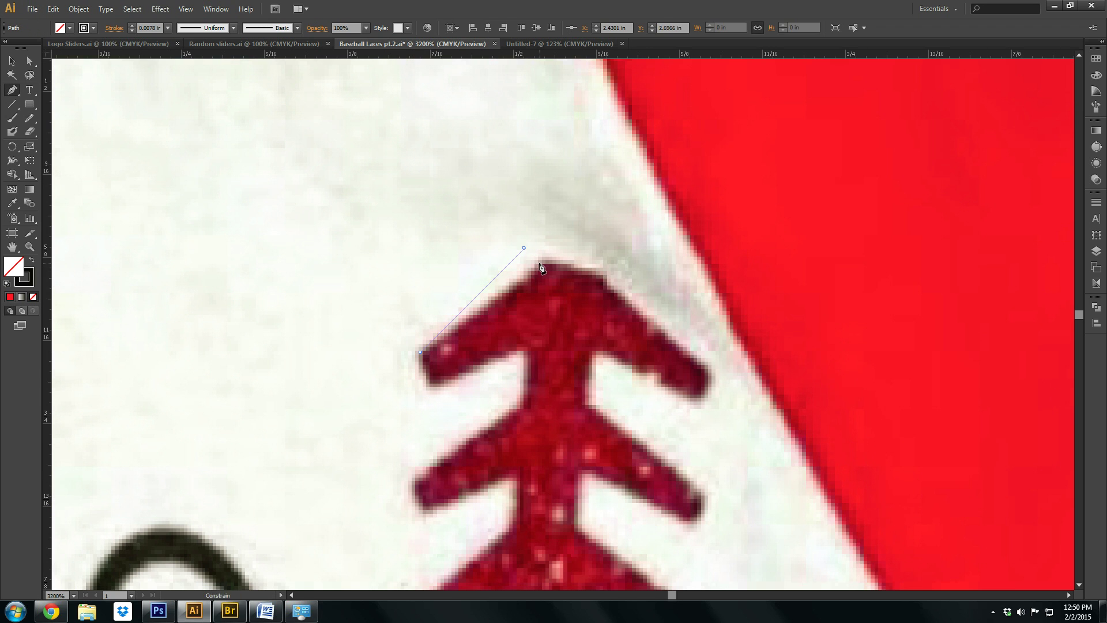
{"action": "left_click", "coordinate": [523, 248], "text": "shift"}
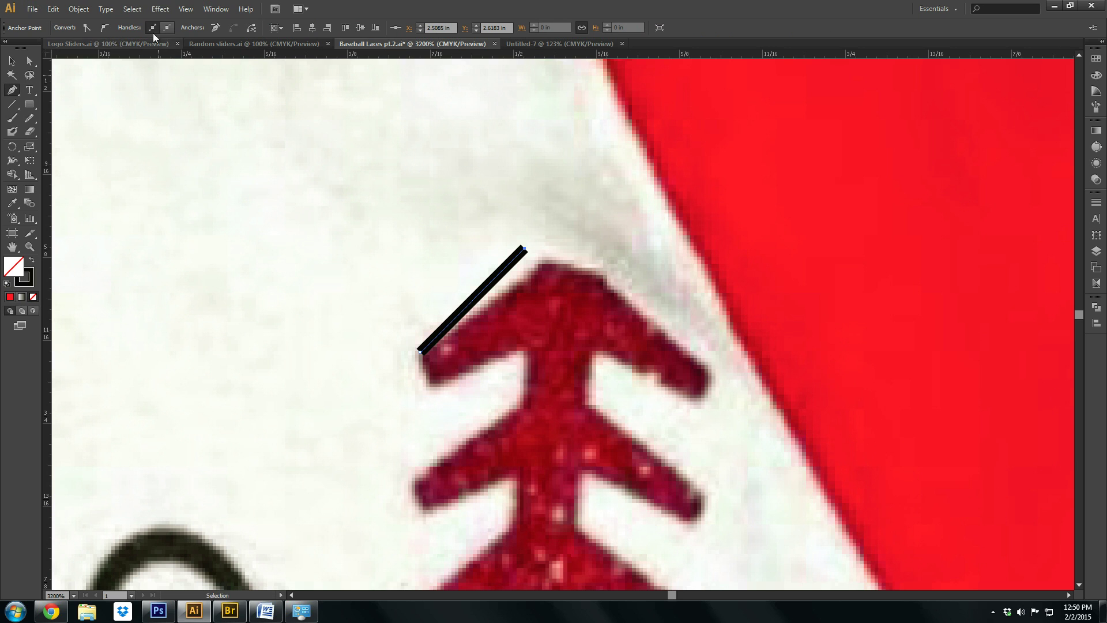
{"action": "left_click", "coordinate": [595, 249], "text": "shift"}
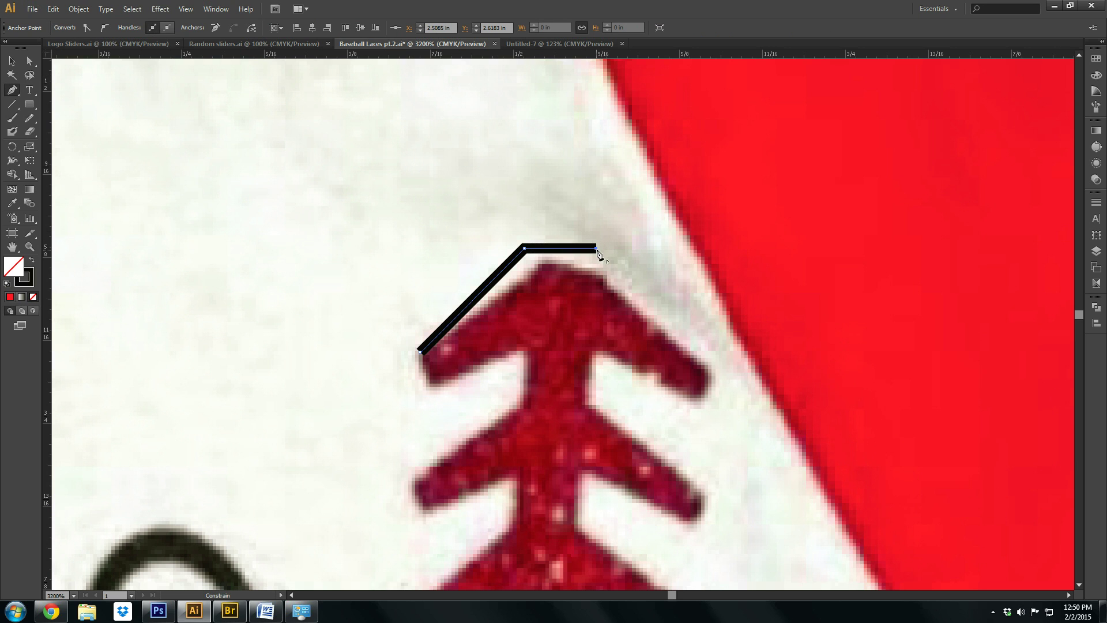
{"action": "left_click", "coordinate": [694, 347], "text": "shift"}
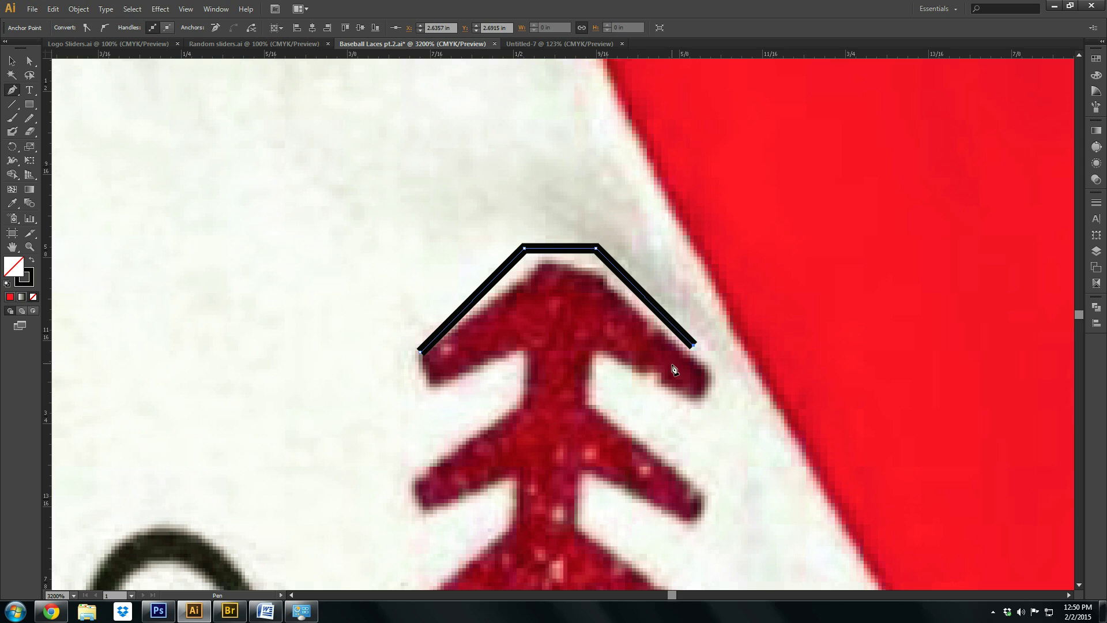
- Continue the path around the tip and underside of the stitch's right arm, back to the stem
{"action": "left_click", "coordinate": [665, 371]}
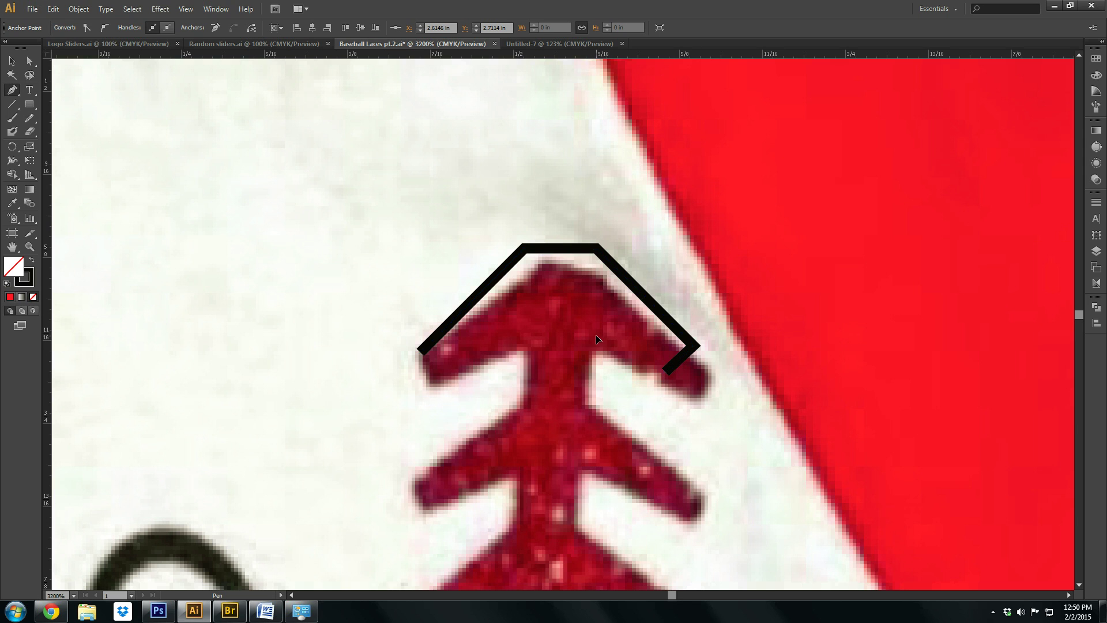
{"action": "left_click", "coordinate": [612, 319]}
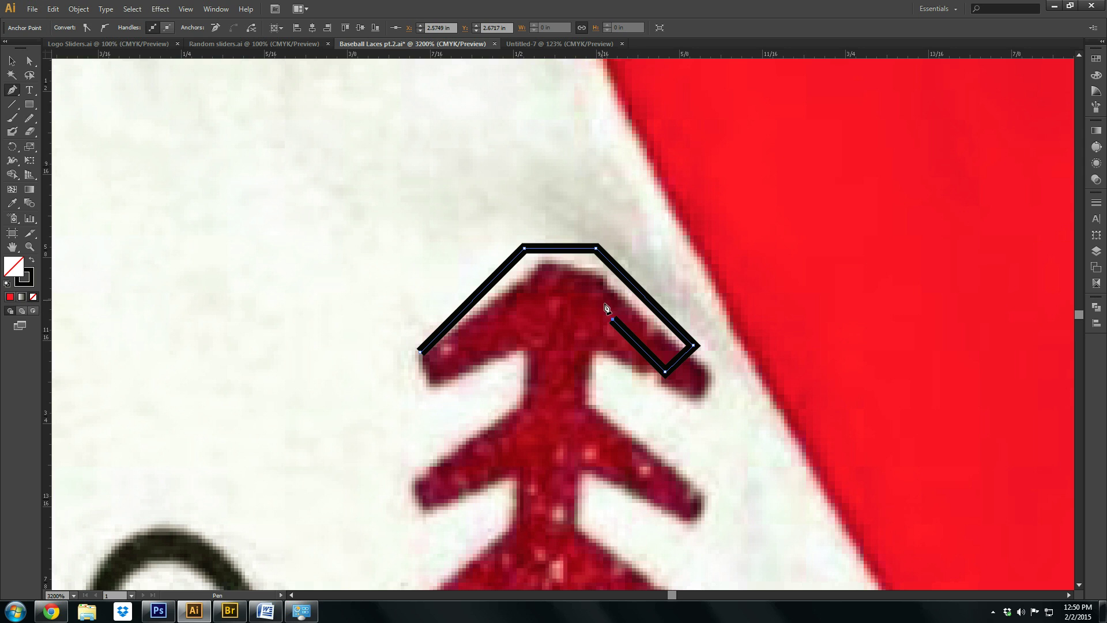
{"action": "key", "text": "ctrl+z"}
{"action": "left_click", "coordinate": [598, 334]}
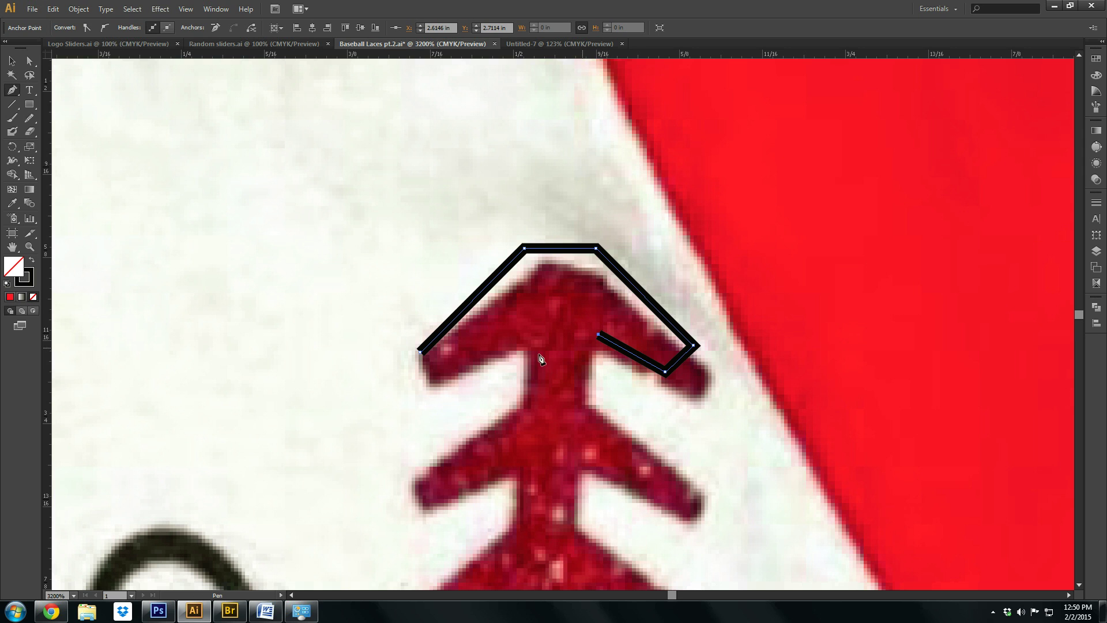
{"action": "left_click", "coordinate": [522, 335], "text": "shift"}
{"action": "key", "text": "ctrl+z"}
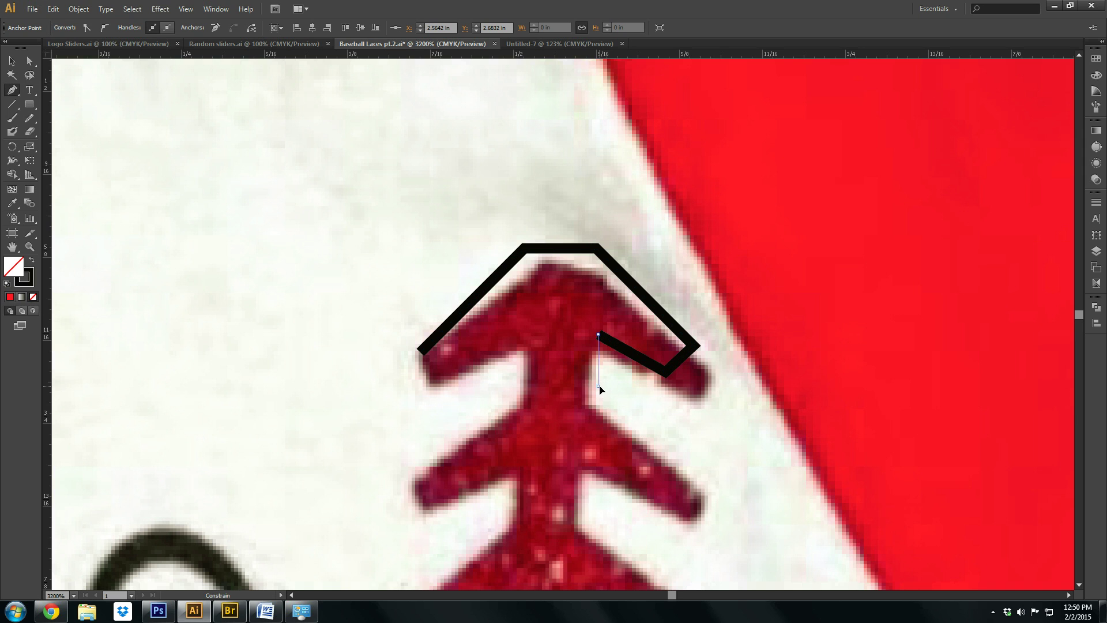
- Outline the rectangular stem and the underside of the left arm, closing the path at its starting anchor
{"action": "left_click", "coordinate": [598, 385]}
{"action": "left_click", "coordinate": [525, 386]}
{"action": "left_click", "coordinate": [525, 334]}
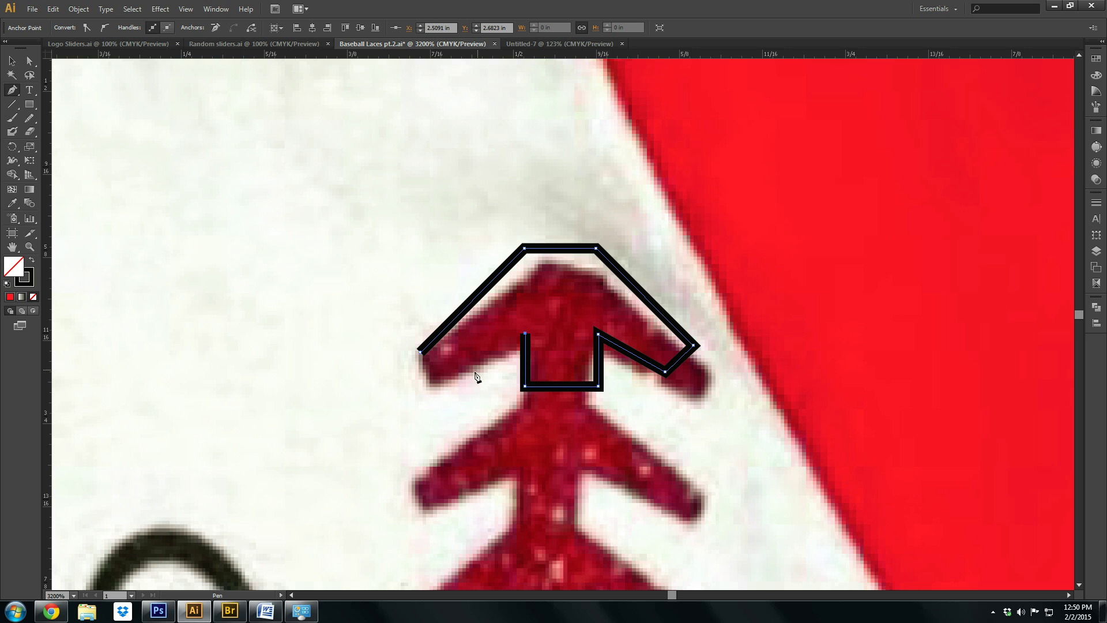
{"action": "left_click", "coordinate": [442, 379], "text": "shift"}
{"action": "key", "text": "ctrl+z"}
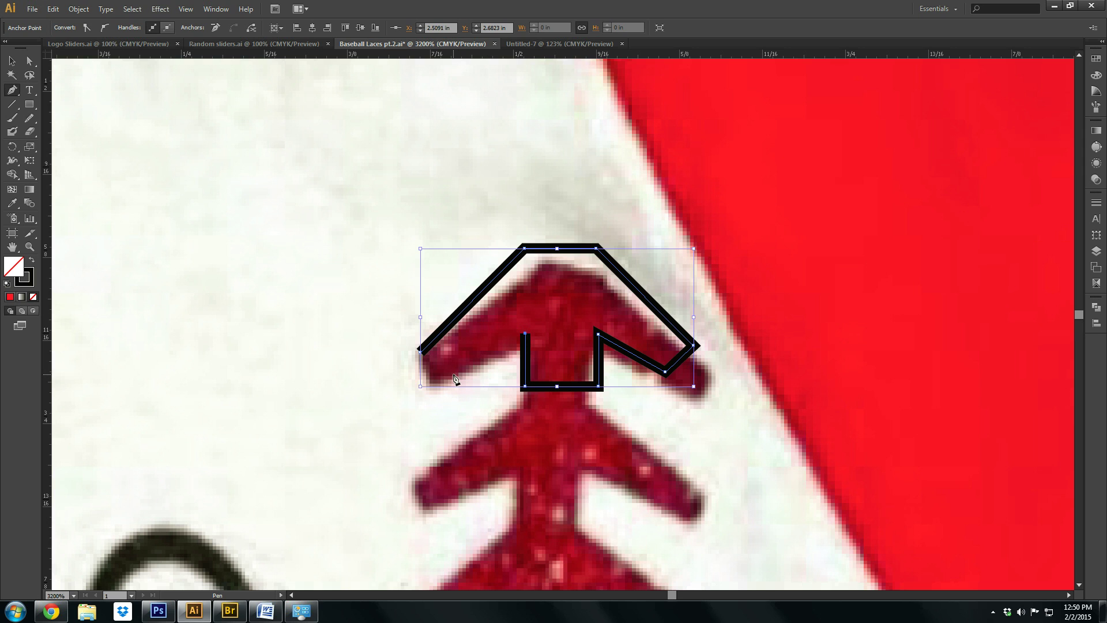
{"action": "left_click", "coordinate": [449, 378]}
{"action": "left_click", "coordinate": [421, 352]}
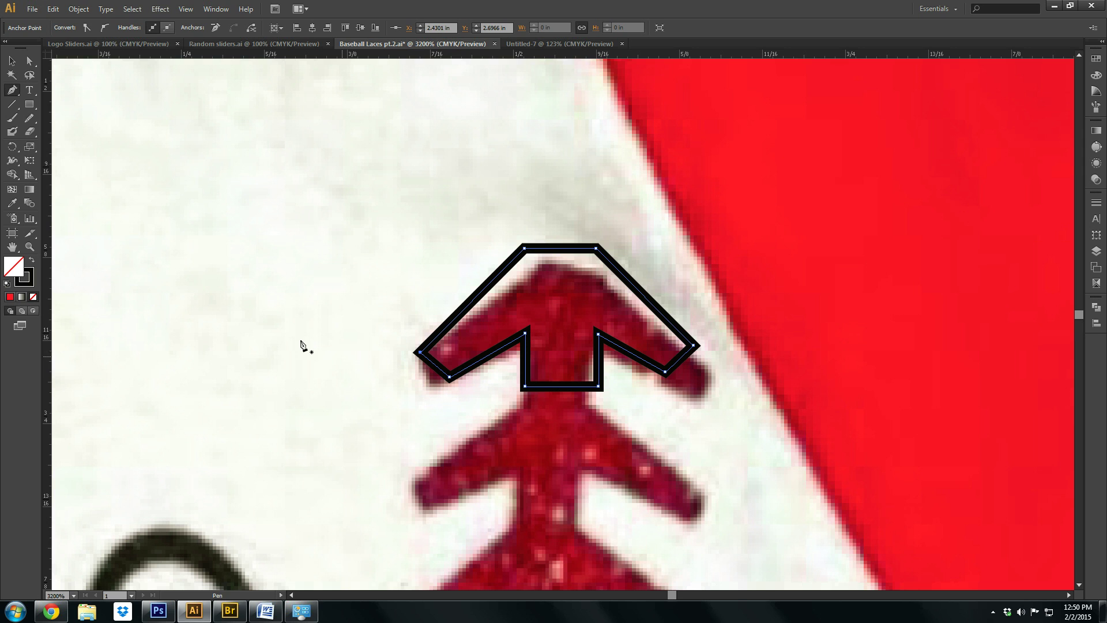
- Place vertical guides along the left and right sides of the outlined stitch's stem
{"action": "left_click", "coordinate": [30, 61]}
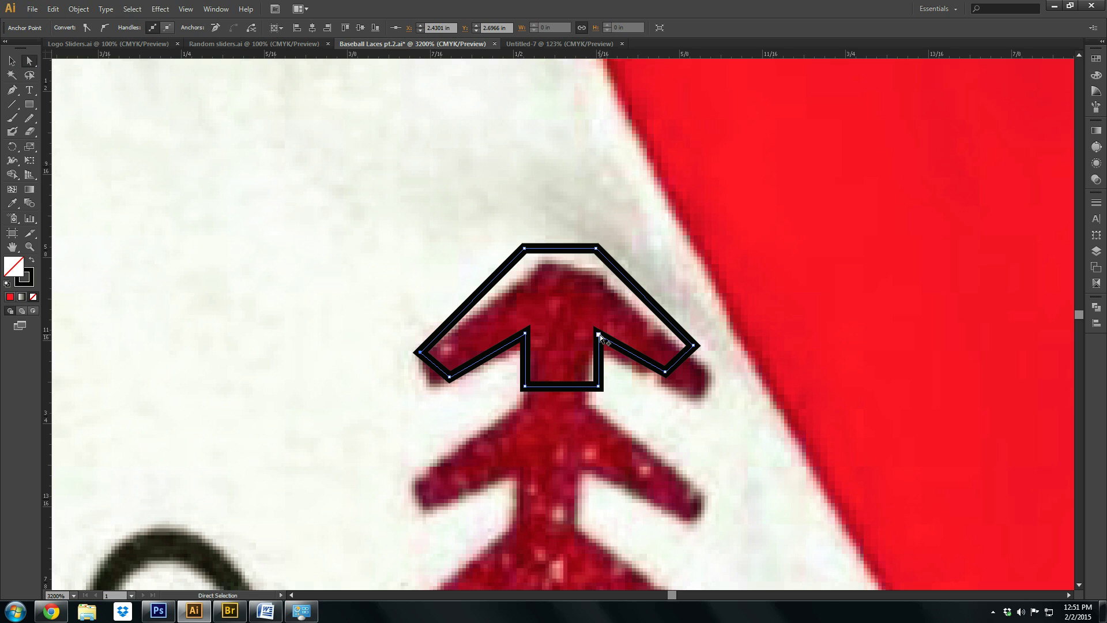
{"action": "scroll", "coordinate": [599, 335], "scroll_direction": "up", "scroll_amount": 2}
{"action": "left_click_drag", "start_coordinate": [48, 203], "coordinate": [445, 261]}
{"action": "left_click", "coordinate": [288, 263]}
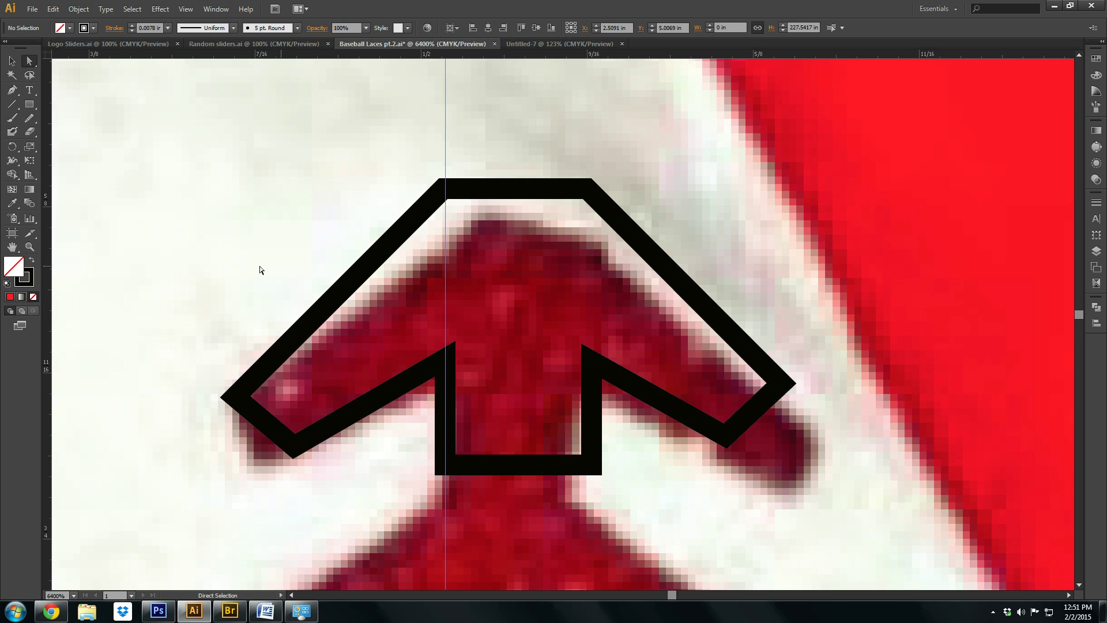
{"action": "key", "text": "v"}
{"action": "key", "text": "ctrl+r"}
{"action": "key", "text": "ctrl+r"}
{"action": "key", "text": "v"}
{"action": "key", "text": "ctrl+a"}
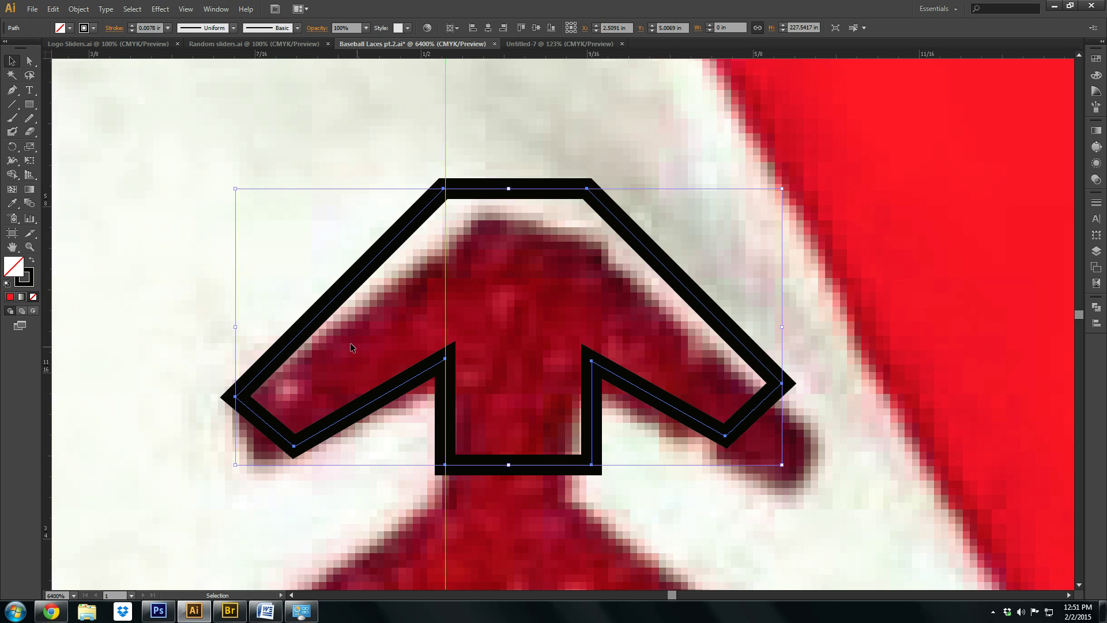
{"action": "left_click_drag", "start_coordinate": [47, 256], "coordinate": [591, 321]}
{"action": "left_click", "coordinate": [518, 320]}
{"action": "left_click", "coordinate": [370, 288]}
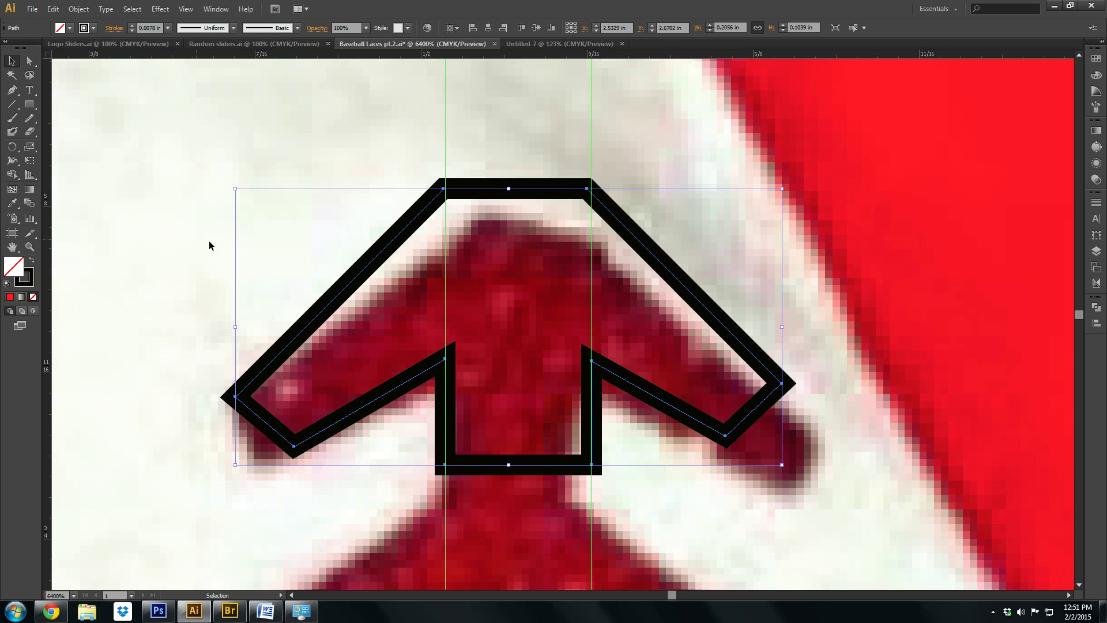
- Place horizontal guides through the outer corner and the lowest corner of the stitch's left arm
{"action": "left_click_drag", "start_coordinate": [187, 58], "coordinate": [236, 396]}
{"action": "left_click_drag", "start_coordinate": [260, 280], "coordinate": [357, 354]}
{"action": "left_click_drag", "start_coordinate": [363, 56], "coordinate": [354, 444]}
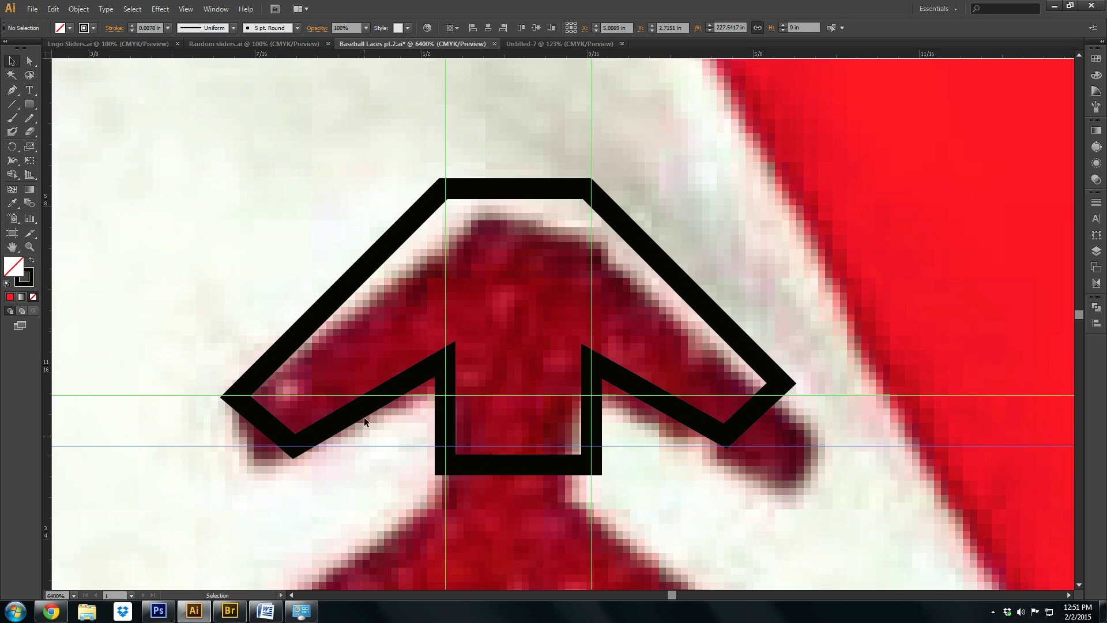
- Move the two top anchors onto the vertical guides and the right arm's two end anchors onto the horizontal guides
{"action": "left_click", "coordinate": [341, 280]}
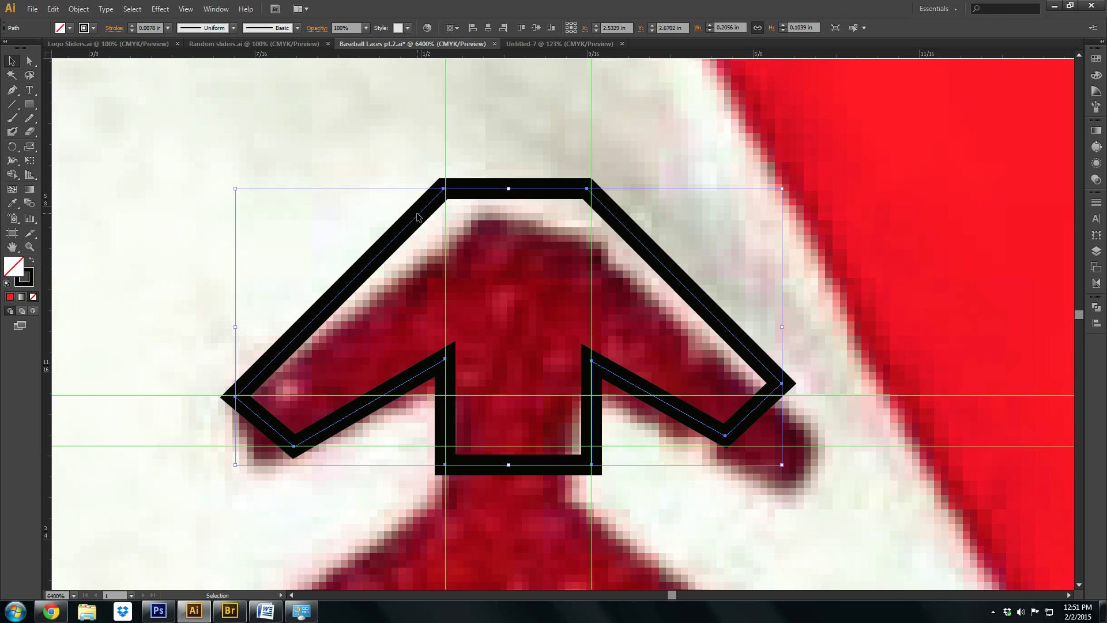
{"action": "key", "text": "a"}
{"action": "left_click", "coordinate": [444, 189]}
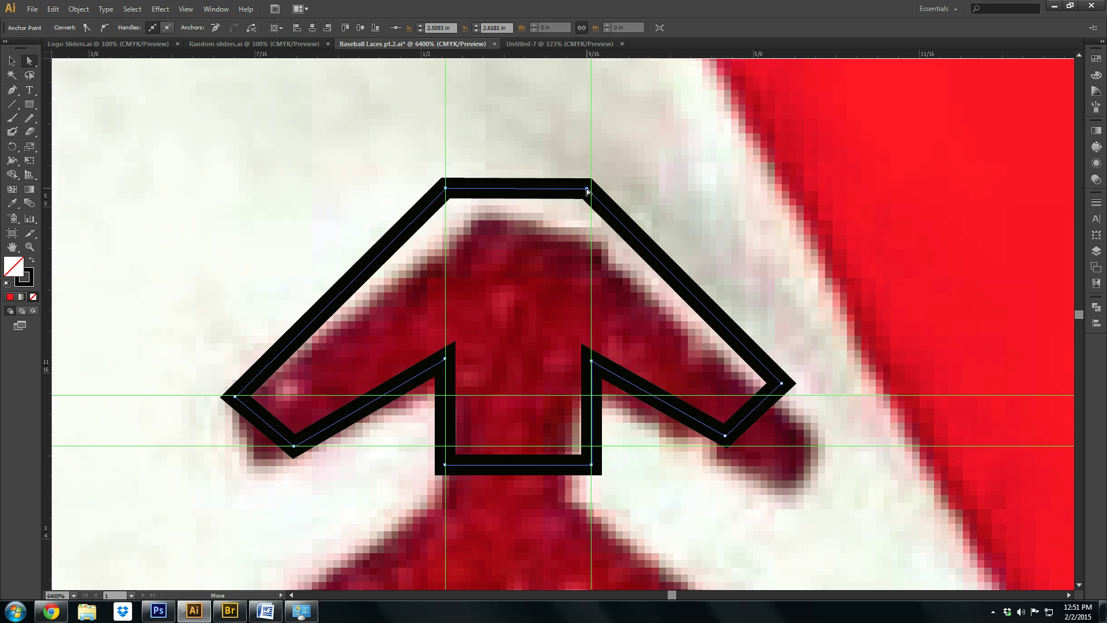
{"action": "left_click_drag", "start_coordinate": [588, 188], "coordinate": [590, 188]}
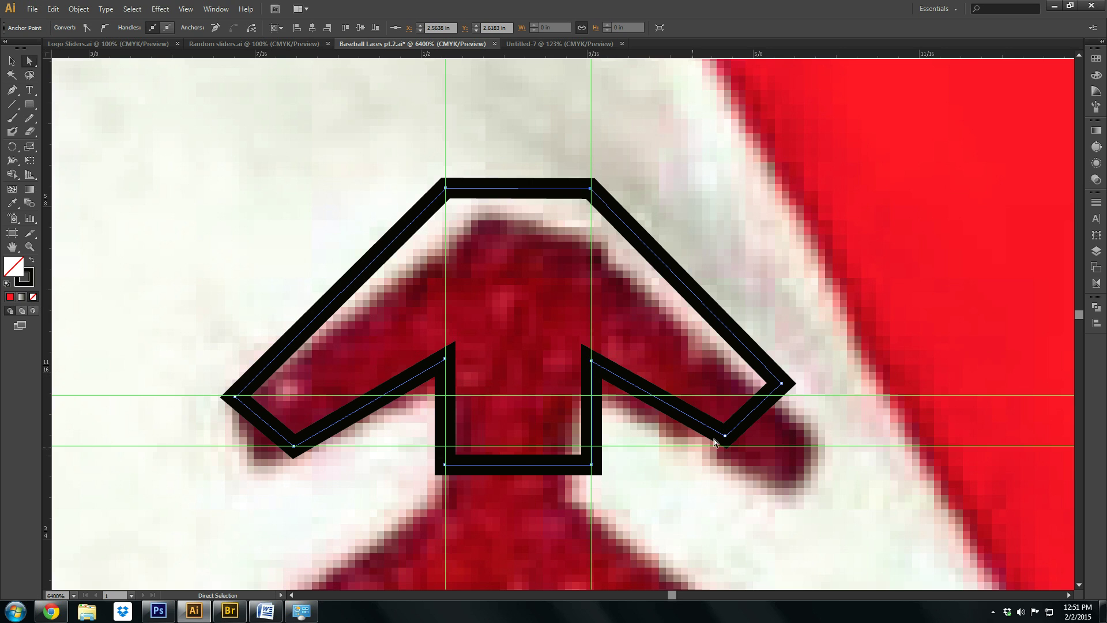
{"action": "left_click_drag", "start_coordinate": [782, 384], "coordinate": [781, 395]}
{"action": "left_click_drag", "start_coordinate": [726, 438], "coordinate": [728, 446]}
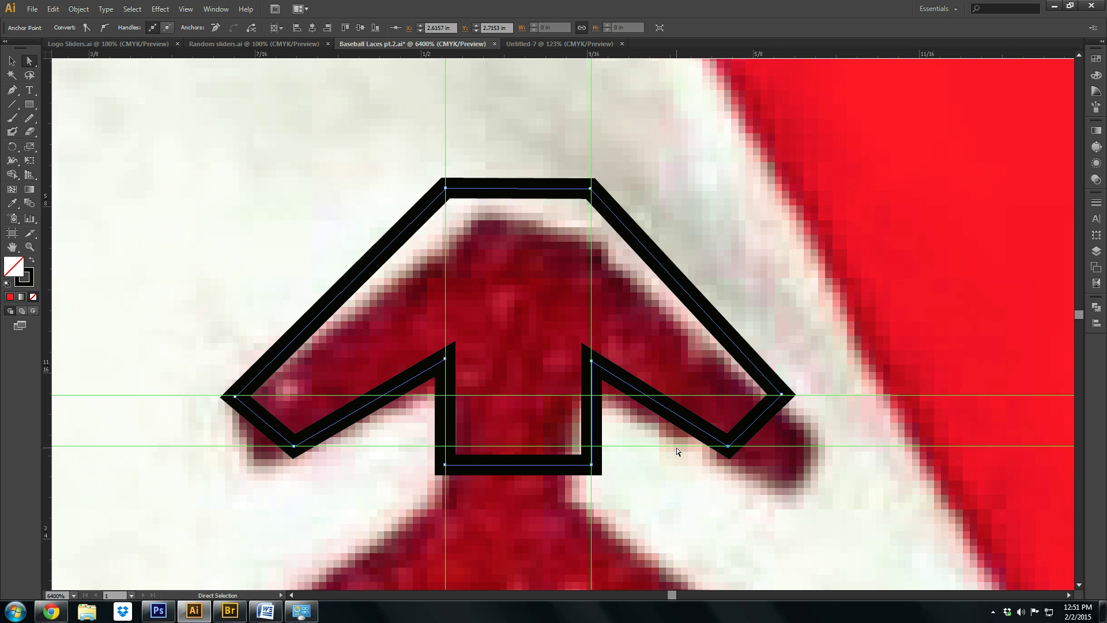
- Delete all the vertical and horizontal guides around the stitch outline
{"action": "scroll", "coordinate": [680, 405], "scroll_direction": "down", "scroll_amount": 1}
{"action": "key", "text": "alt+v"}
{"action": "left_click", "coordinate": [813, 334]}
{"action": "key", "text": "v"}
{"action": "left_click_drag", "start_coordinate": [813, 320], "coordinate": [926, 502]}
{"action": "key", "text": "Delete"}
{"action": "left_click_drag", "start_coordinate": [751, 519], "coordinate": [388, 517]}
{"action": "key", "text": "Delete"}
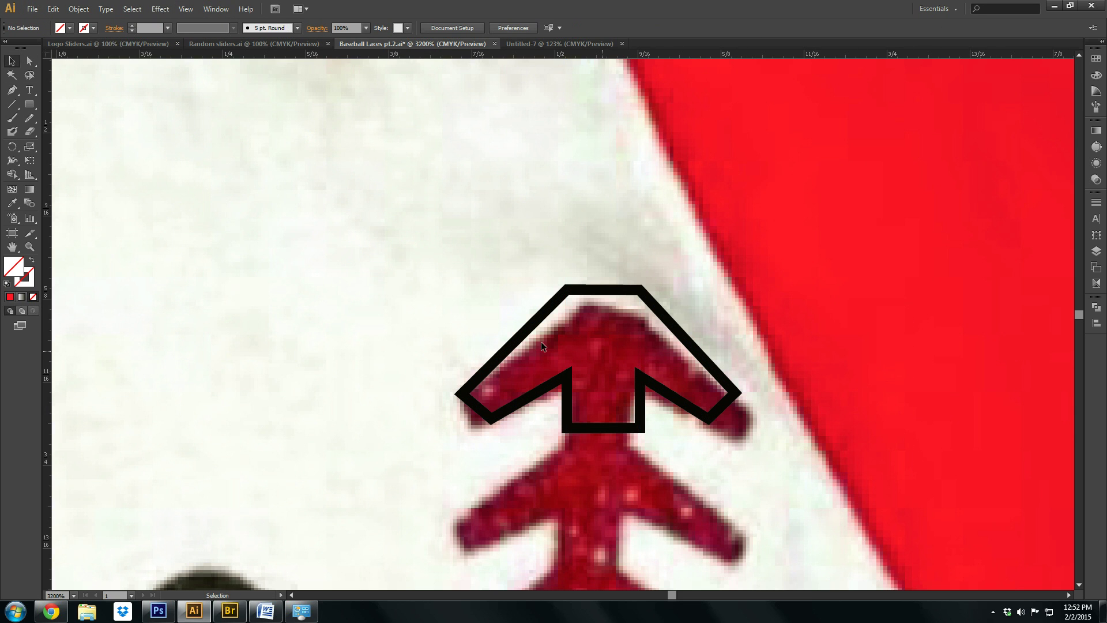
- Fill the stitch shape with CMYK Red and reduce its stroke weight to 0 in
{"action": "left_click", "coordinate": [551, 319]}
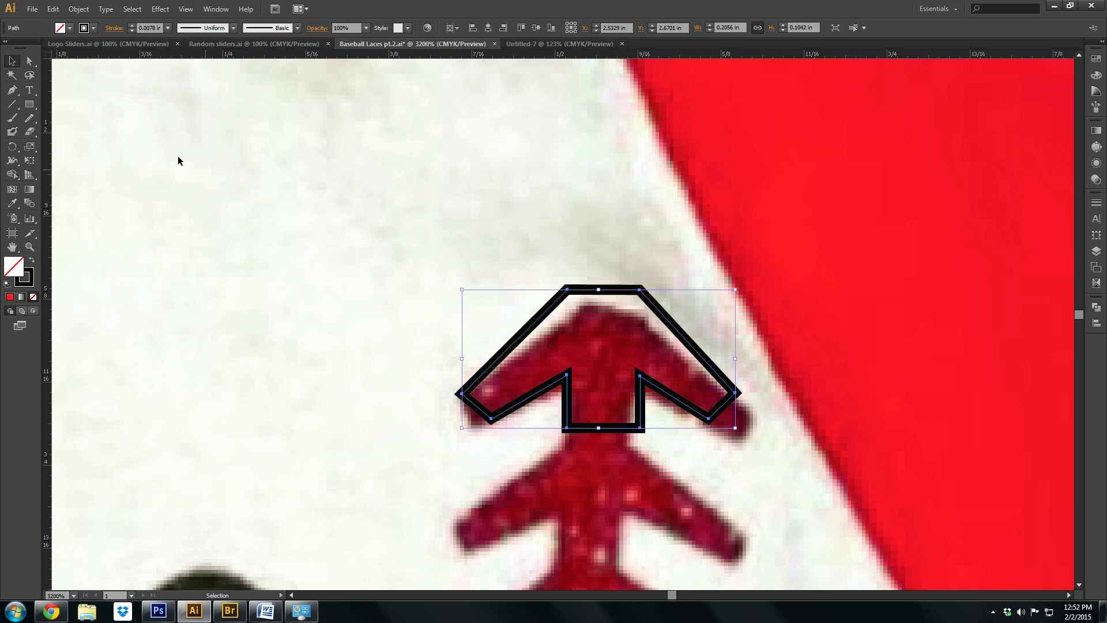
{"action": "left_click", "coordinate": [70, 28]}
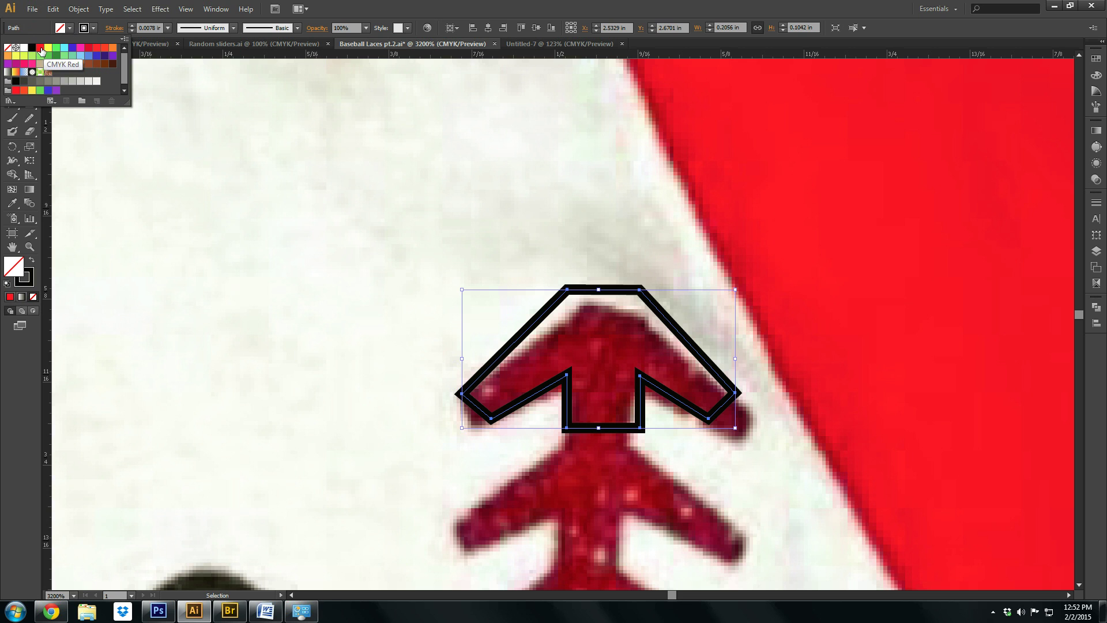
{"action": "left_click", "coordinate": [42, 48]}
{"action": "left_click", "coordinate": [137, 33]}
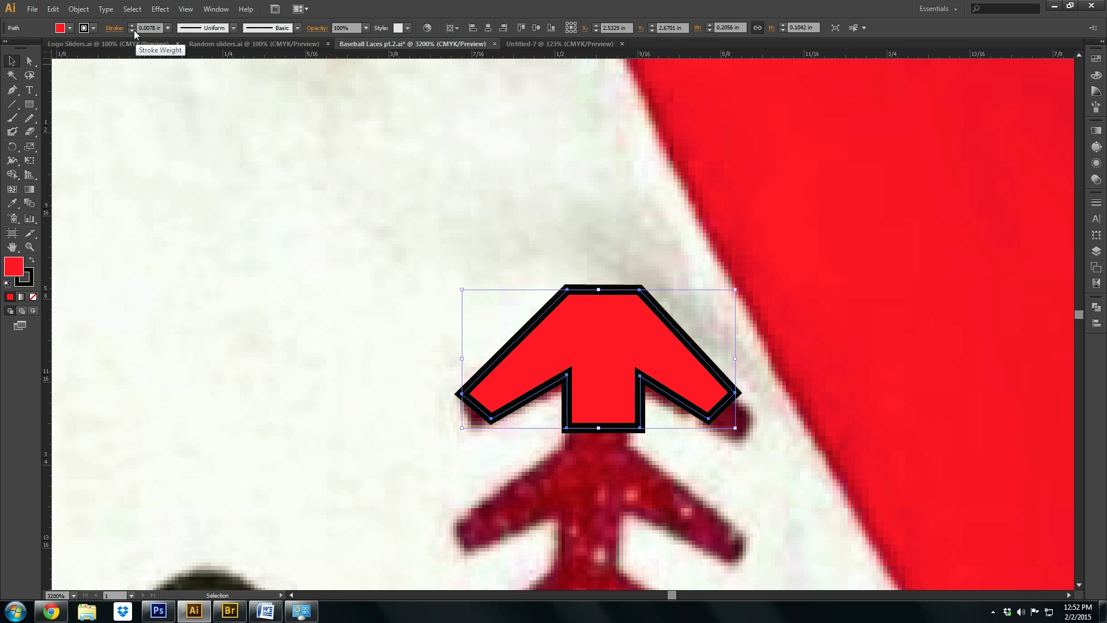
{"action": "left_click", "coordinate": [132, 30]}
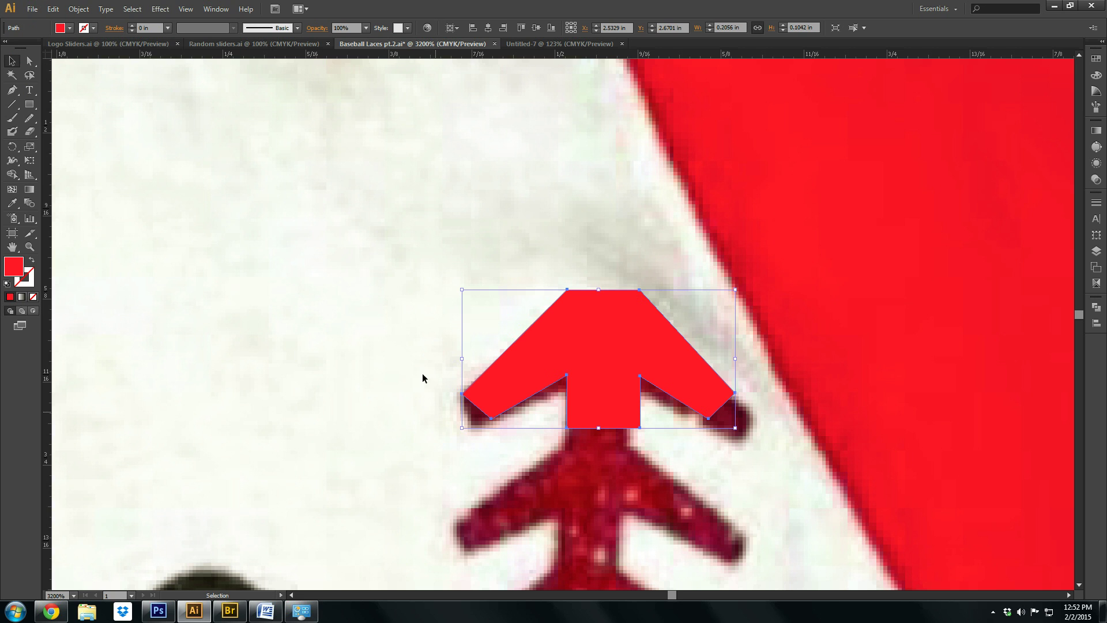
{"action": "left_click", "coordinate": [469, 342]}
- Duplicate the red stitch straight down so the copy's top meets the bottom of the original's stem
{"action": "scroll", "coordinate": [545, 354], "scroll_direction": "down", "scroll_amount": 1}
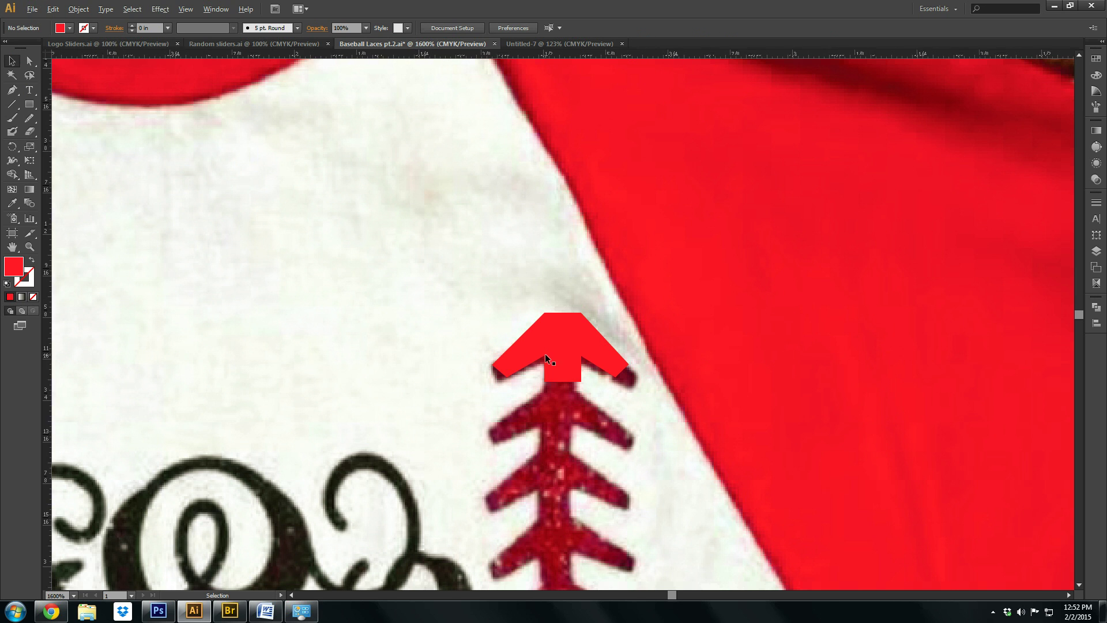
{"action": "left_click", "coordinate": [613, 363]}
{"action": "key", "text": "a"}
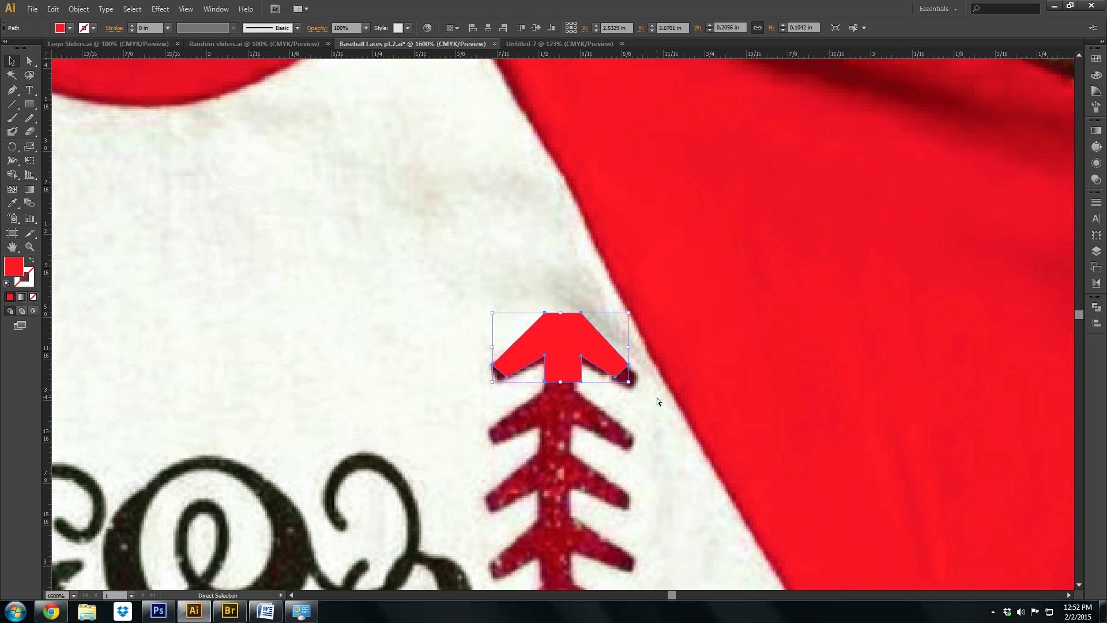
{"action": "key", "text": "ctrl+shift+b"}
{"action": "left_click_drag", "start_coordinate": [567, 331], "coordinate": [572, 398]}
- Select both red stitches and move them off the shirt photo onto the blank artboard area beside it
{"action": "scroll", "coordinate": [647, 392], "scroll_direction": "down", "scroll_amount": 5}
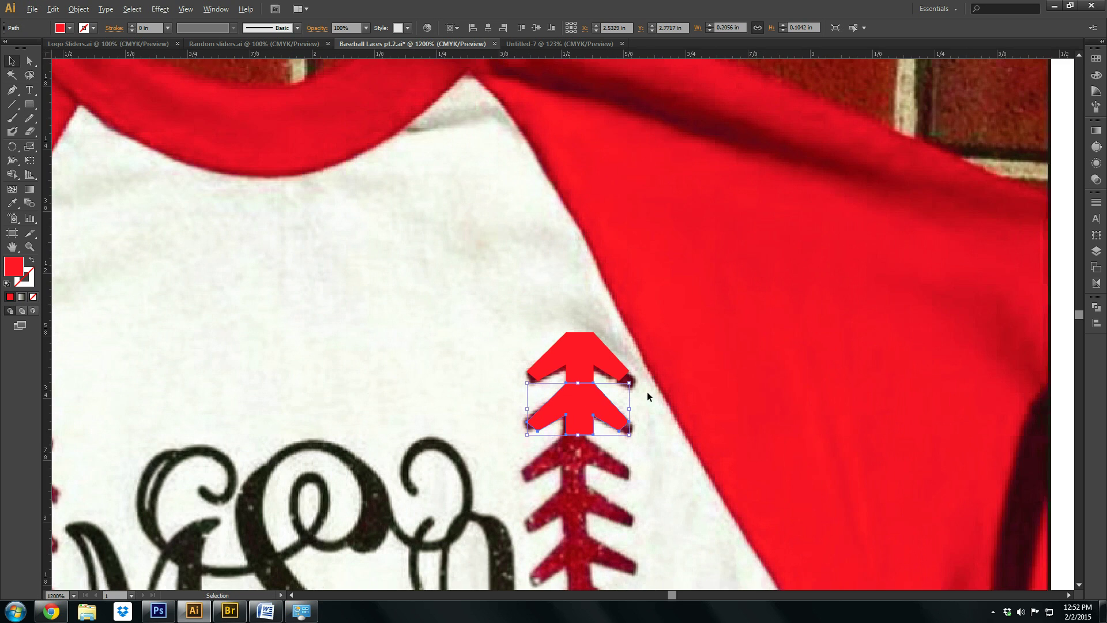
{"action": "key", "text": "space"}
{"action": "left_click_drag", "start_coordinate": [686, 357], "coordinate": [547, 293]}
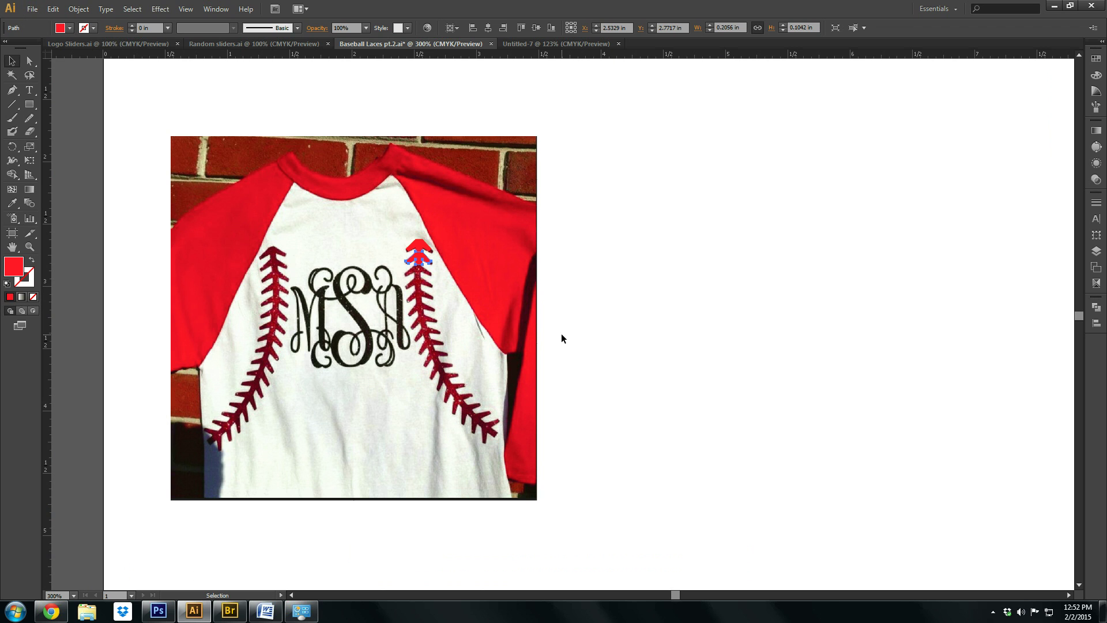
{"action": "left_click_drag", "start_coordinate": [398, 301], "coordinate": [383, 309]}
{"action": "left_click_drag", "start_coordinate": [422, 259], "coordinate": [616, 263]}
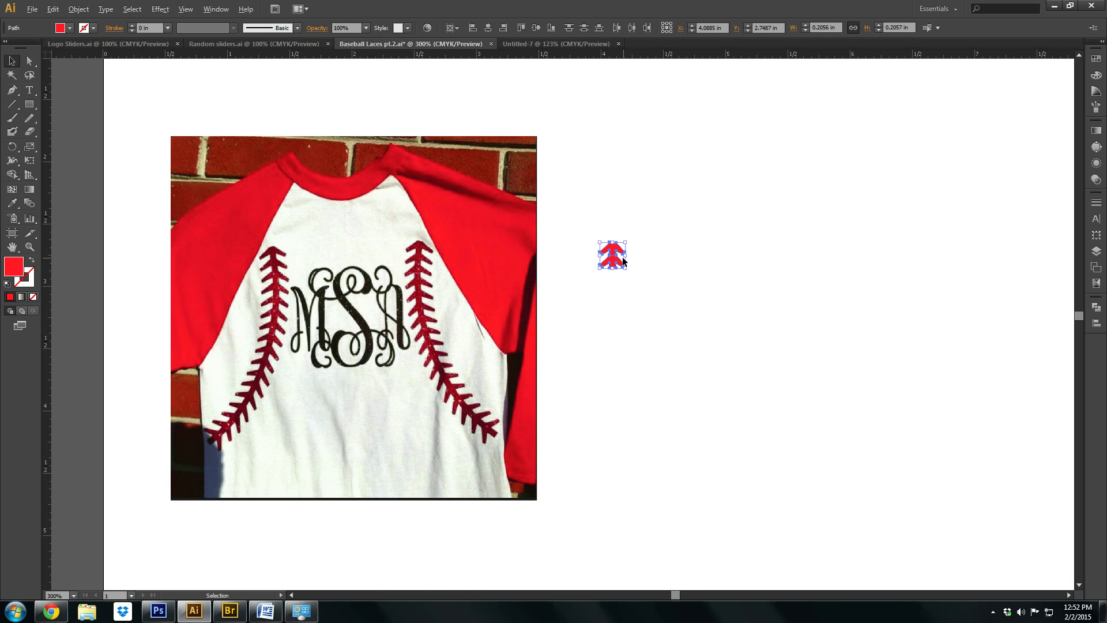
{"action": "scroll", "coordinate": [623, 257], "scroll_direction": "up", "scroll_amount": 4}
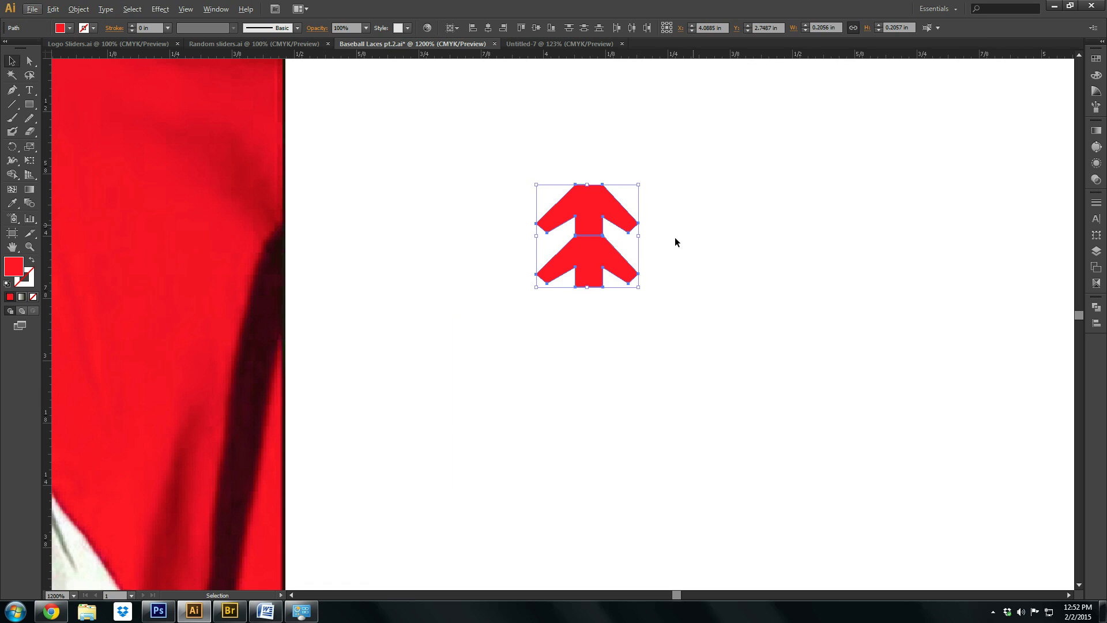
{"action": "scroll", "coordinate": [664, 265], "scroll_direction": "down", "scroll_amount": 4}
{"action": "scroll", "coordinate": [665, 266], "scroll_direction": "up", "scroll_amount": 4}
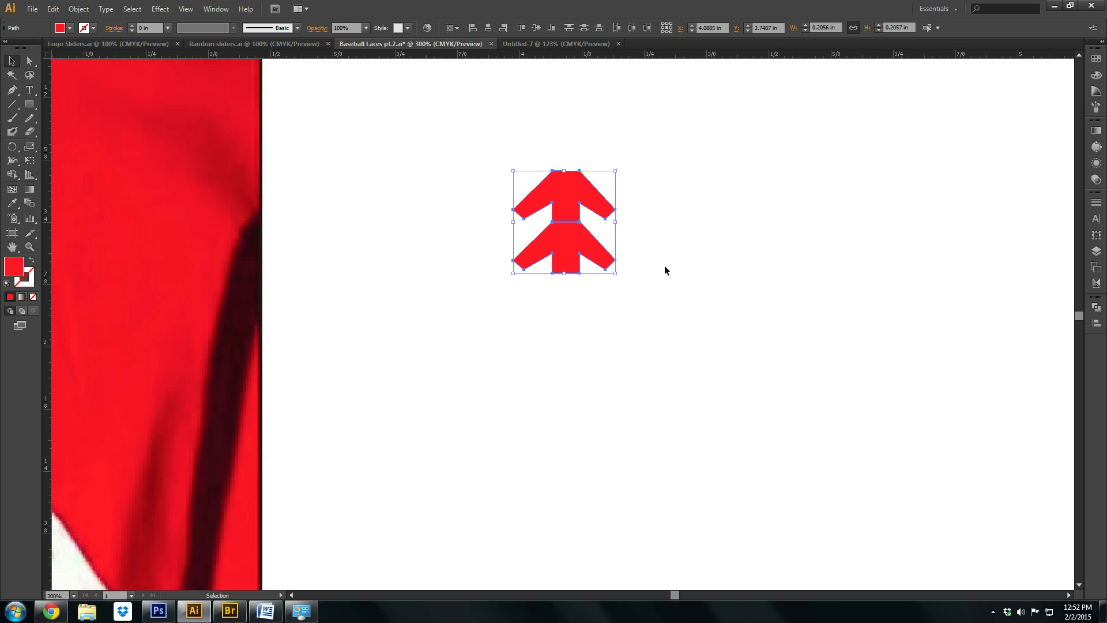
- Duplicate the red stitch pair straight down so the copy's top meets the bottom of the original pair
{"action": "left_click_drag", "start_coordinate": [665, 201], "coordinate": [674, 279]}
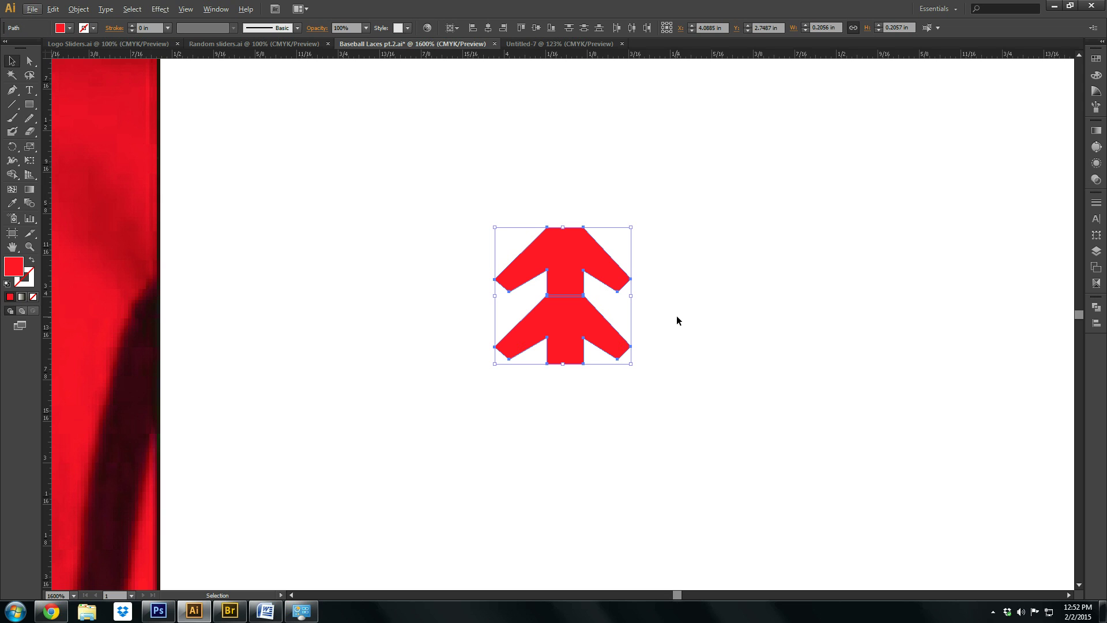
{"action": "left_click_drag", "start_coordinate": [681, 349], "coordinate": [675, 349]}
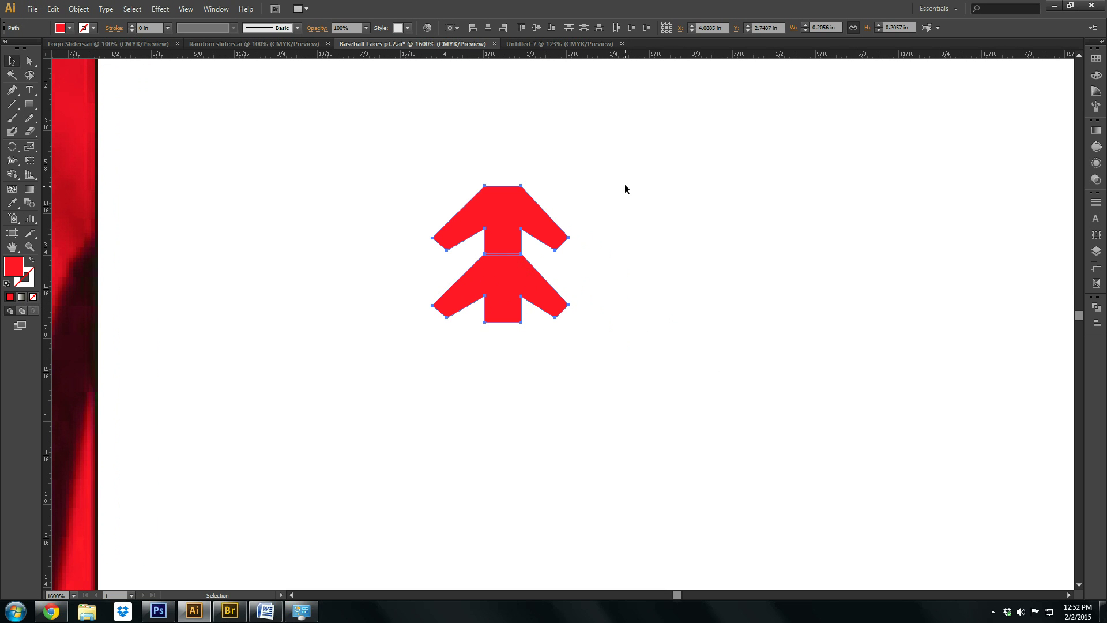
{"action": "scroll", "coordinate": [672, 321], "scroll_direction": "down", "scroll_amount": 2}
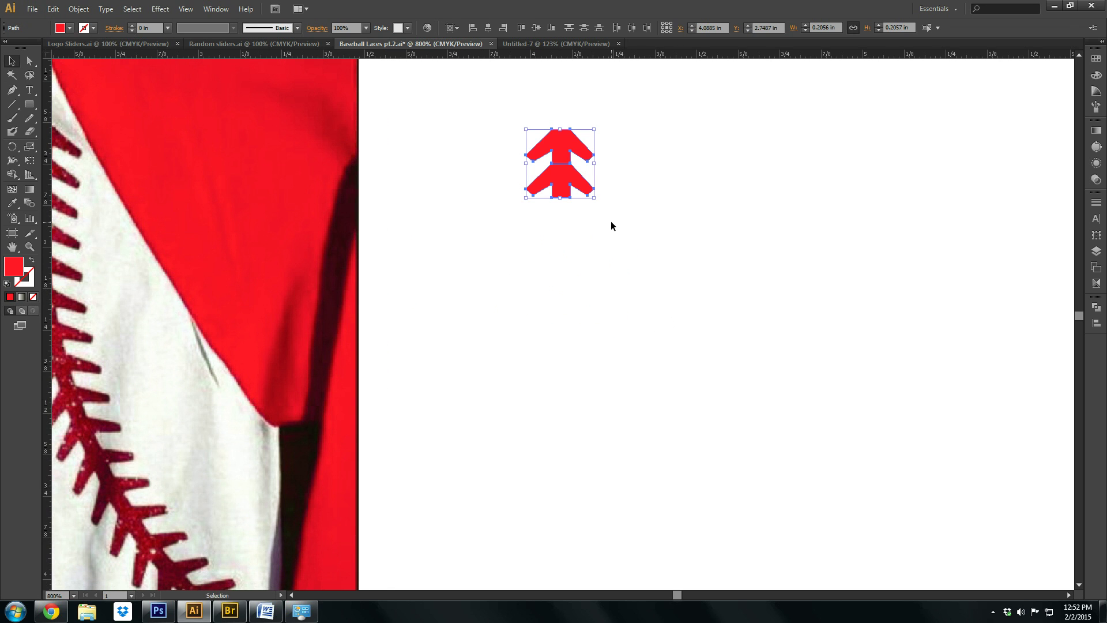
{"action": "key", "text": "a"}
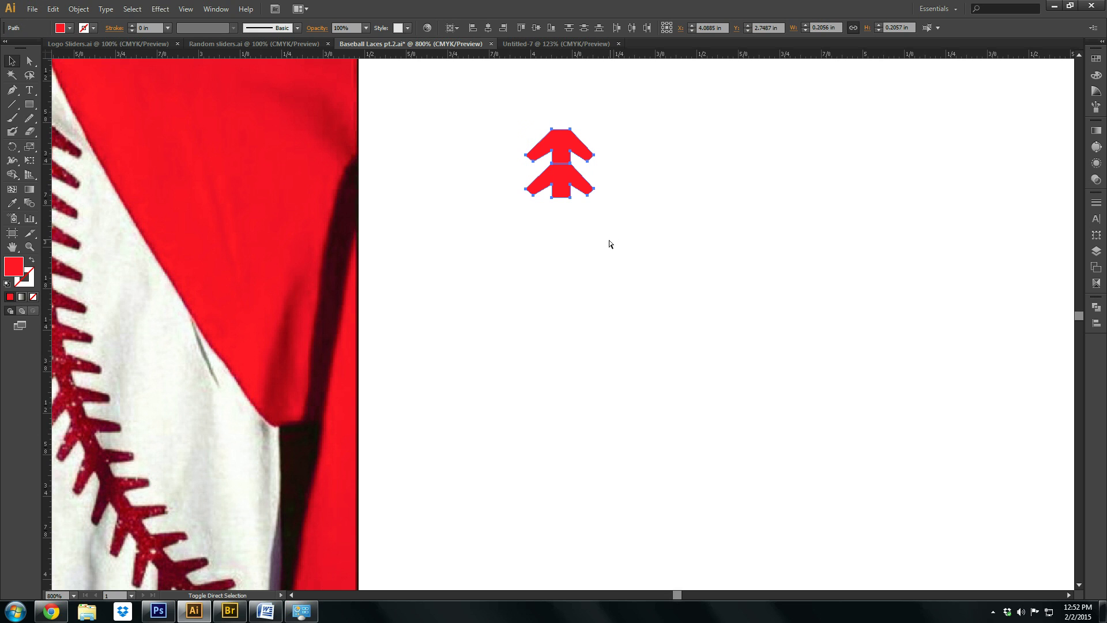
{"action": "left_click_drag", "start_coordinate": [566, 180], "coordinate": [577, 251]}
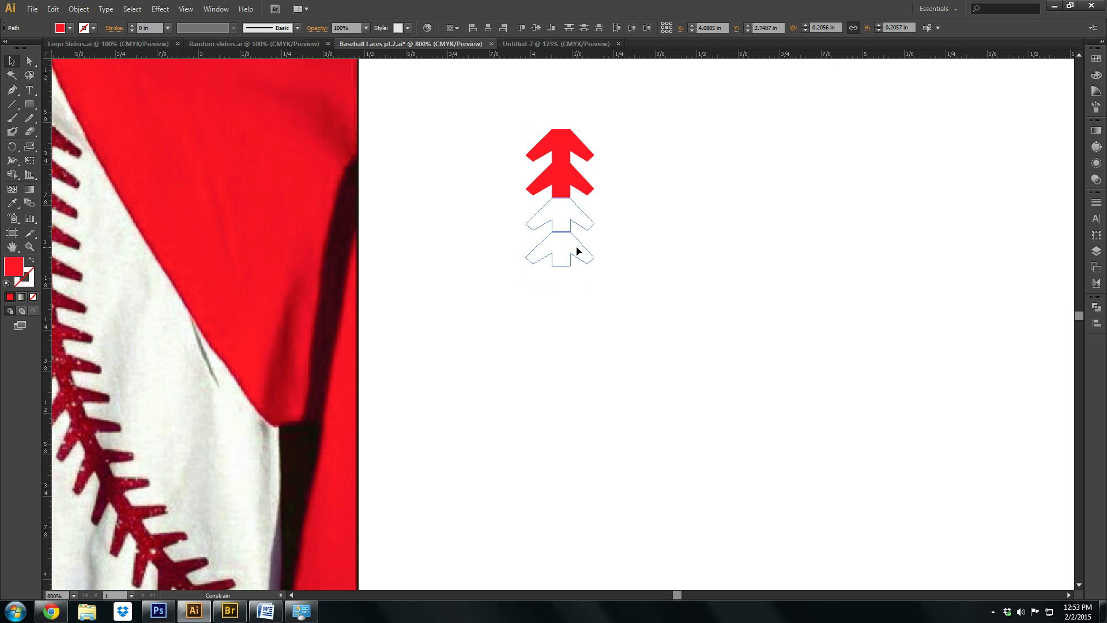
{"action": "mouse_move", "coordinate": [578, 251]}
{"action": "left_mouse_down"}
{"action": "mouse_move", "coordinate": [573, 199]}
{"action": "mouse_move", "coordinate": [564, 253]}
{"action": "left_mouse_up"}
- Duplicate the whole stitch column straight down twice, making eight and then sixteen stitches, each copy starting at the column's bottom end
{"action": "left_click_drag", "start_coordinate": [631, 113], "coordinate": [511, 317]}
{"action": "left_click_drag", "start_coordinate": [564, 241], "coordinate": [570, 345]}
{"action": "scroll", "coordinate": [613, 314], "scroll_direction": "down", "scroll_amount": 2}
{"action": "left_click_drag", "start_coordinate": [671, 367], "coordinate": [657, 285]}
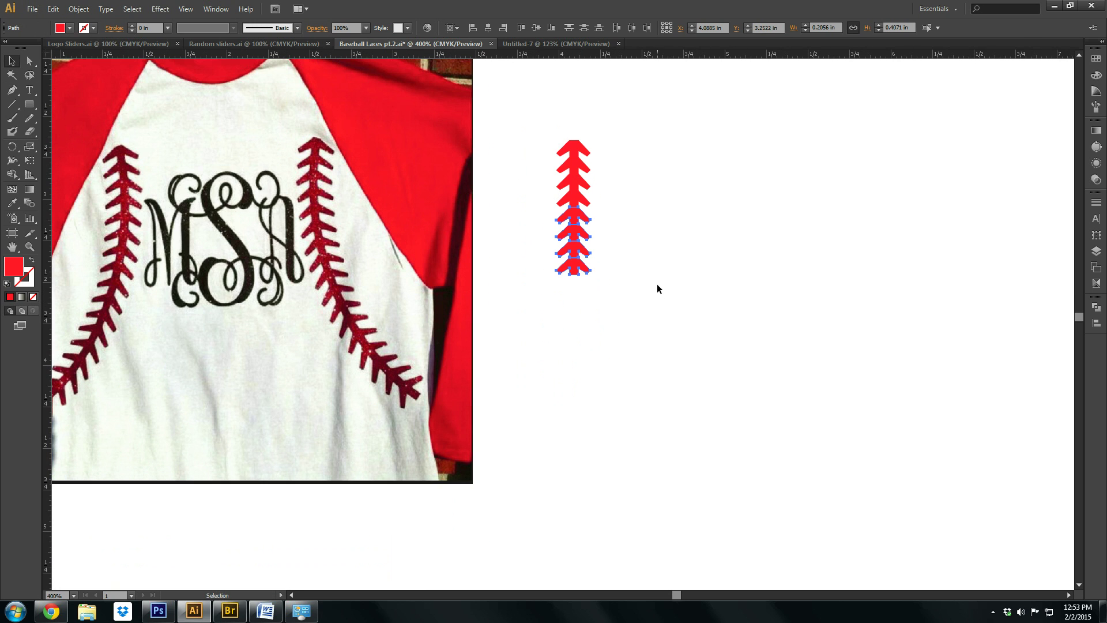
{"action": "left_click_drag", "start_coordinate": [621, 132], "coordinate": [558, 322]}
{"action": "left_click_drag", "start_coordinate": [579, 197], "coordinate": [576, 329]}
- Select all sixteen stitches, make the top one the key object, and distribute them vertically with 0 in spacing
{"action": "scroll", "coordinate": [620, 217], "scroll_direction": "up", "scroll_amount": 1}
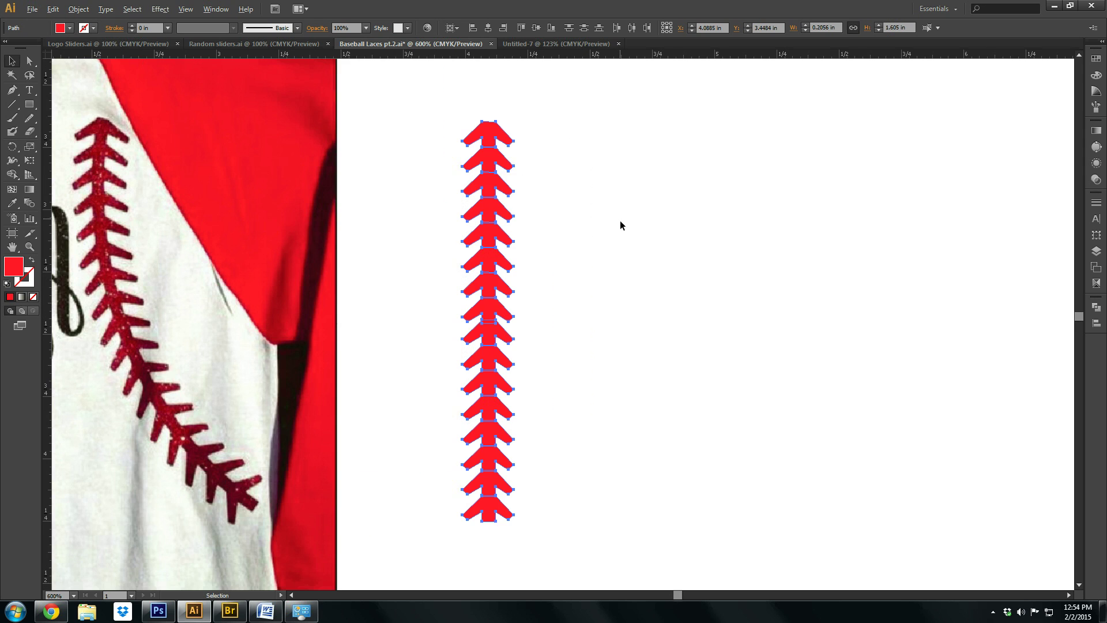
{"action": "scroll", "coordinate": [620, 217], "scroll_direction": "down", "scroll_amount": 1}
{"action": "left_click_drag", "start_coordinate": [610, 154], "coordinate": [447, 497]}
{"action": "left_click", "coordinate": [556, 489]}
{"action": "left_click_drag", "start_coordinate": [597, 141], "coordinate": [465, 463]}
{"action": "left_click", "coordinate": [535, 166]}
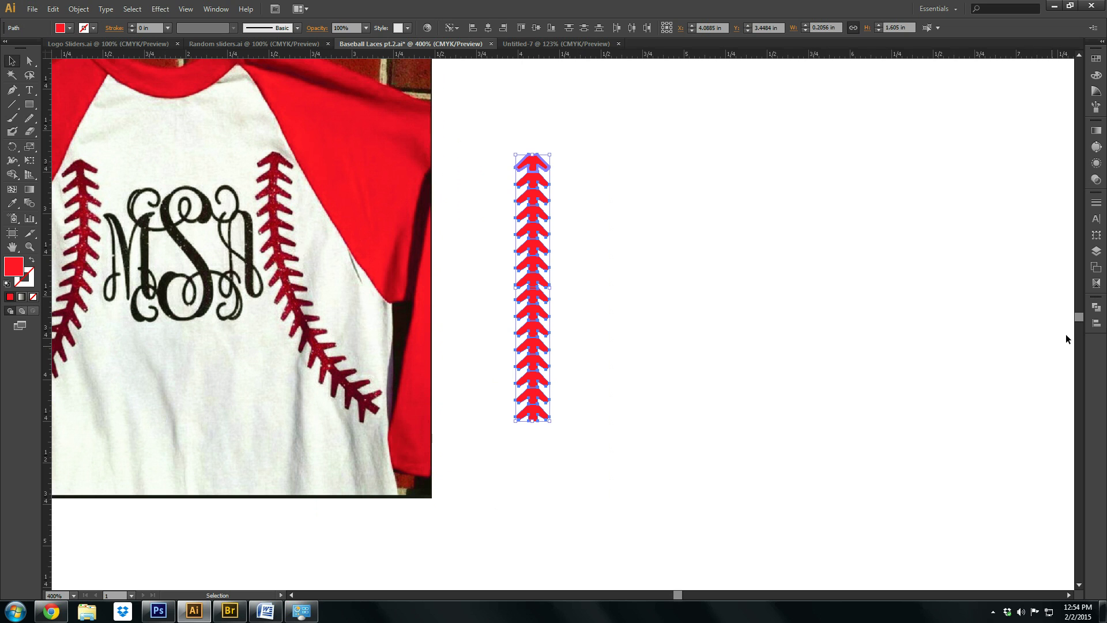
{"action": "left_click", "coordinate": [1096, 324]}
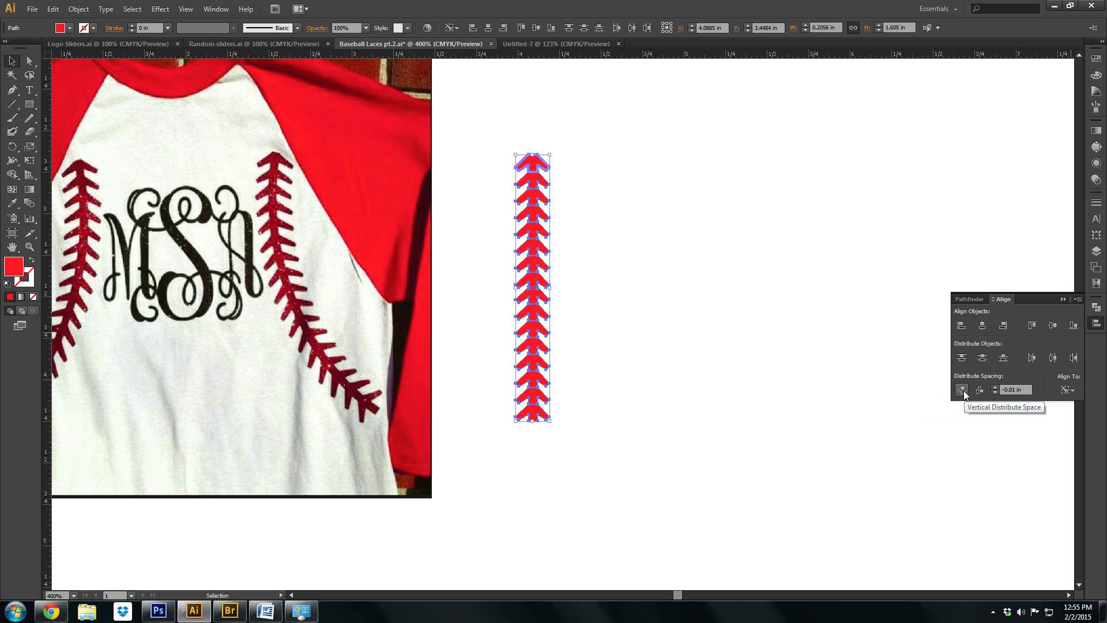
{"action": "left_click_drag", "start_coordinate": [1029, 390], "coordinate": [785, 383]}
{"action": "type", "text": "0"}
{"action": "key", "text": "Return"}
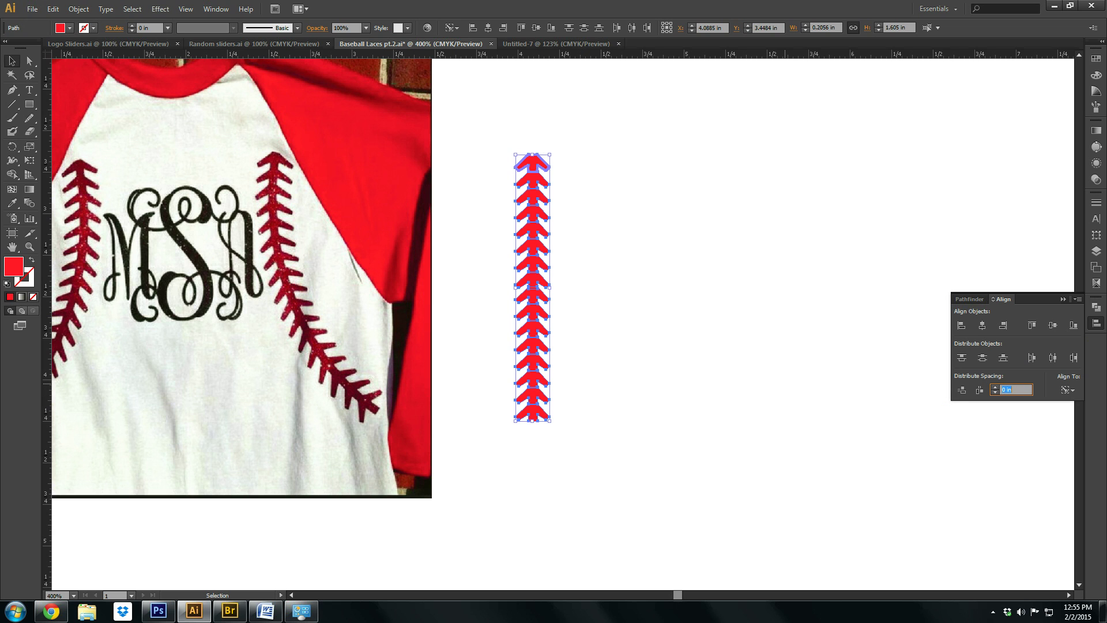
{"action": "left_click", "coordinate": [961, 391]}
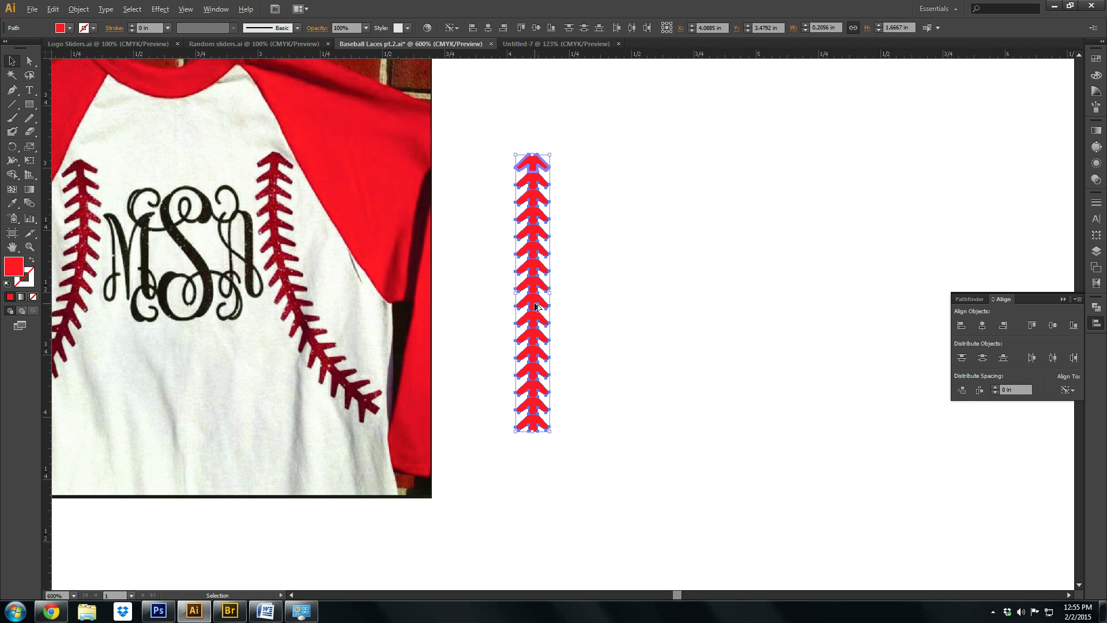
- Duplicate the entire stitch column and place the spare copy up and to the right, well away from the original
{"action": "scroll", "coordinate": [536, 317], "scroll_direction": "up", "scroll_amount": 3}
{"action": "scroll", "coordinate": [536, 318], "scroll_direction": "up", "scroll_amount": 3}
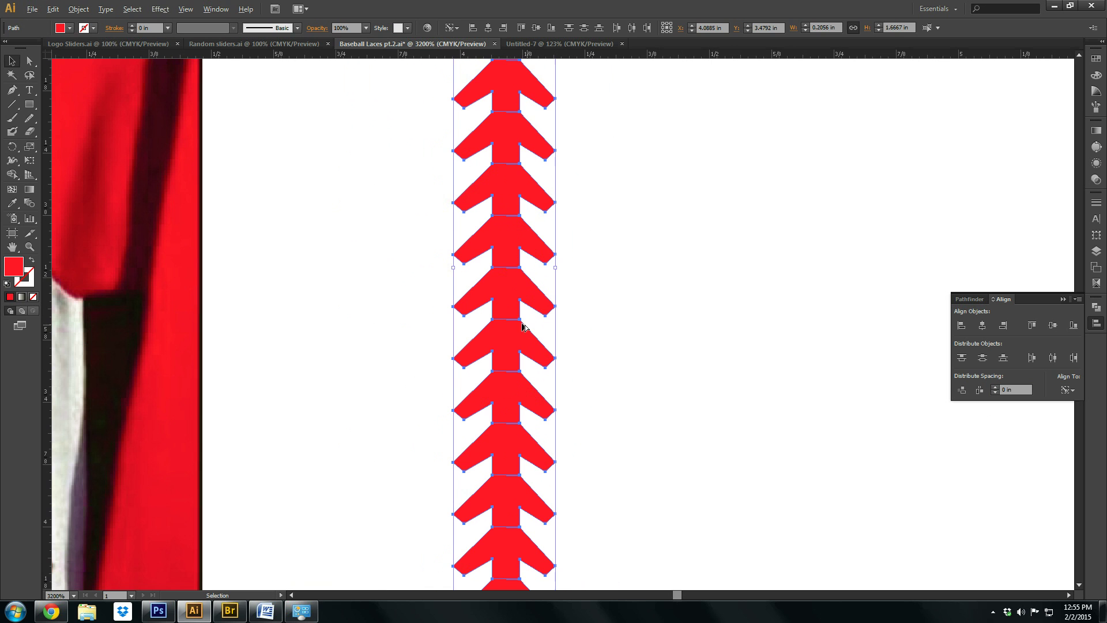
{"action": "left_click", "coordinate": [707, 279]}
{"action": "scroll", "coordinate": [623, 235], "scroll_direction": "down", "scroll_amount": 4}
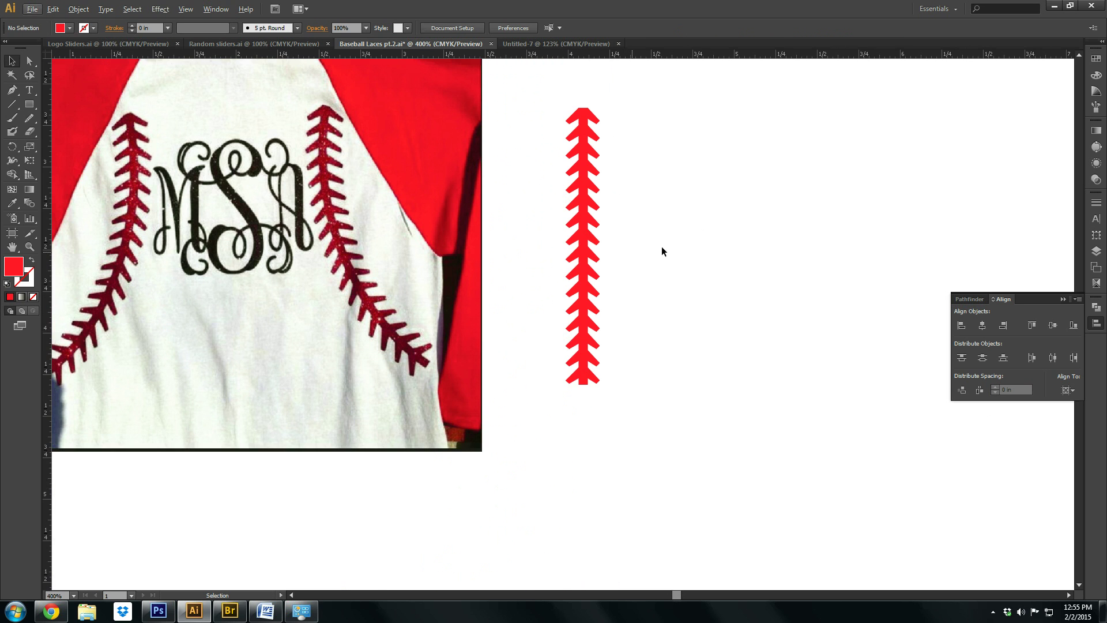
{"action": "left_click_drag", "start_coordinate": [651, 311], "coordinate": [612, 347]}
{"action": "left_click_drag", "start_coordinate": [599, 126], "coordinate": [484, 486]}
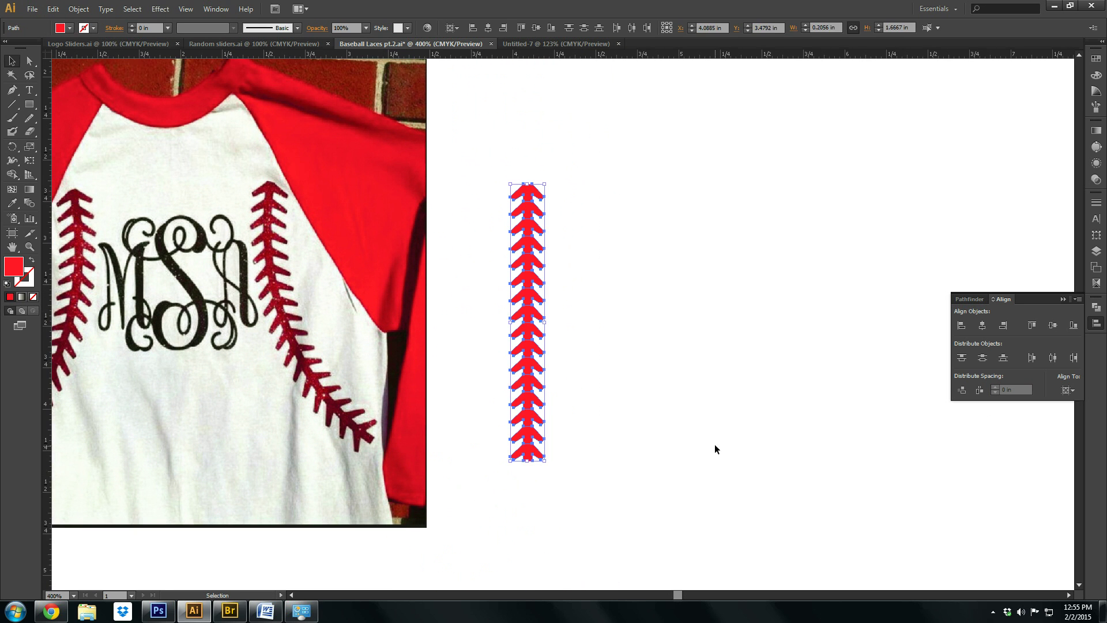
{"action": "key", "text": "a"}
{"action": "key", "text": "v"}
{"action": "left_click_drag", "start_coordinate": [547, 363], "coordinate": [870, 301]}
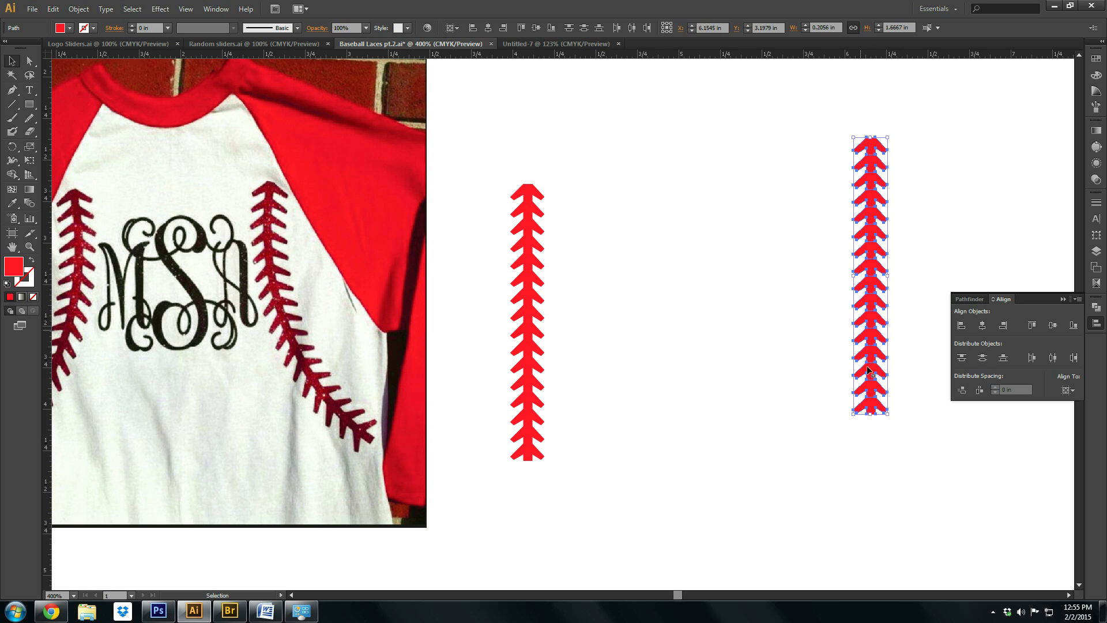
{"action": "left_click_drag", "start_coordinate": [874, 412], "coordinate": [1052, 136]}
{"action": "left_click", "coordinate": [935, 213]}
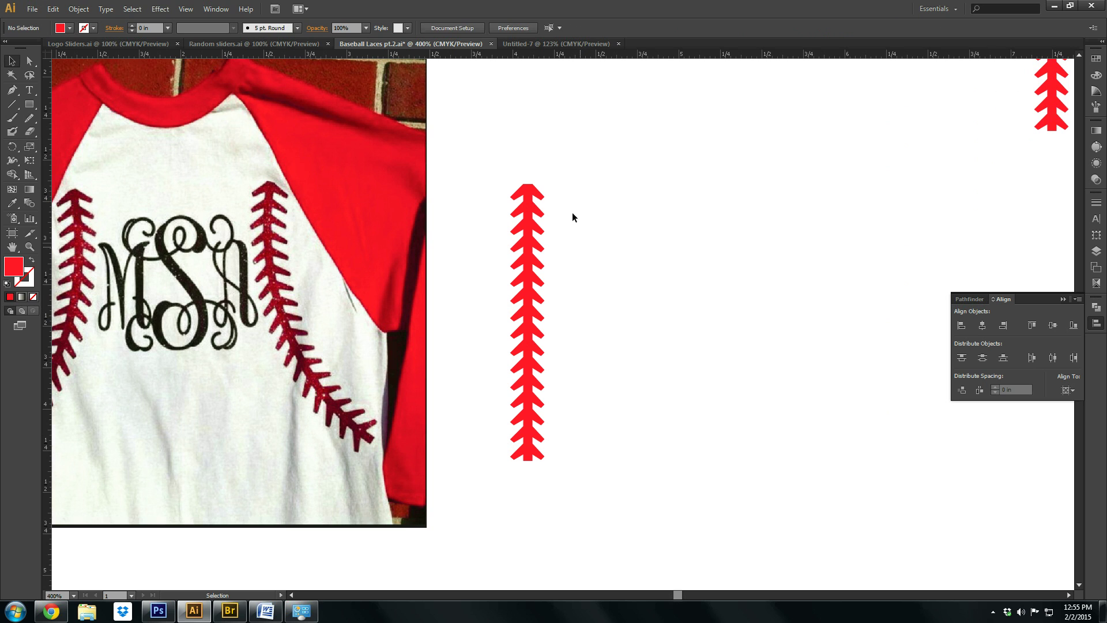
- Try to unite the stitches of the original column beside the shirt photo with Pathfinder
{"action": "left_click_drag", "start_coordinate": [613, 178], "coordinate": [478, 486]}
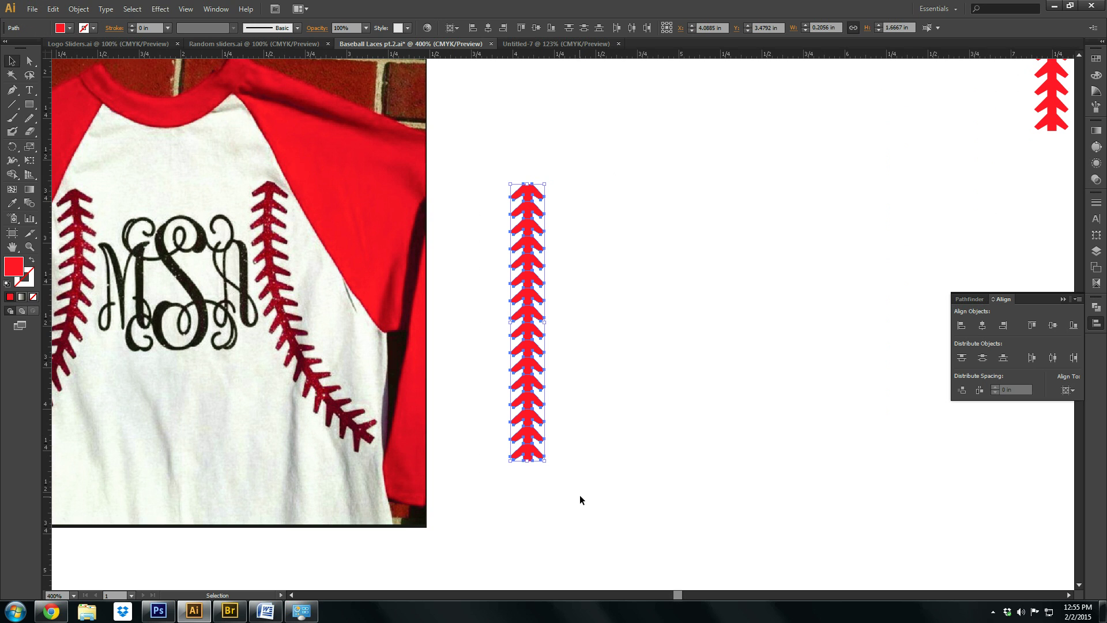
{"action": "left_click", "coordinate": [970, 299]}
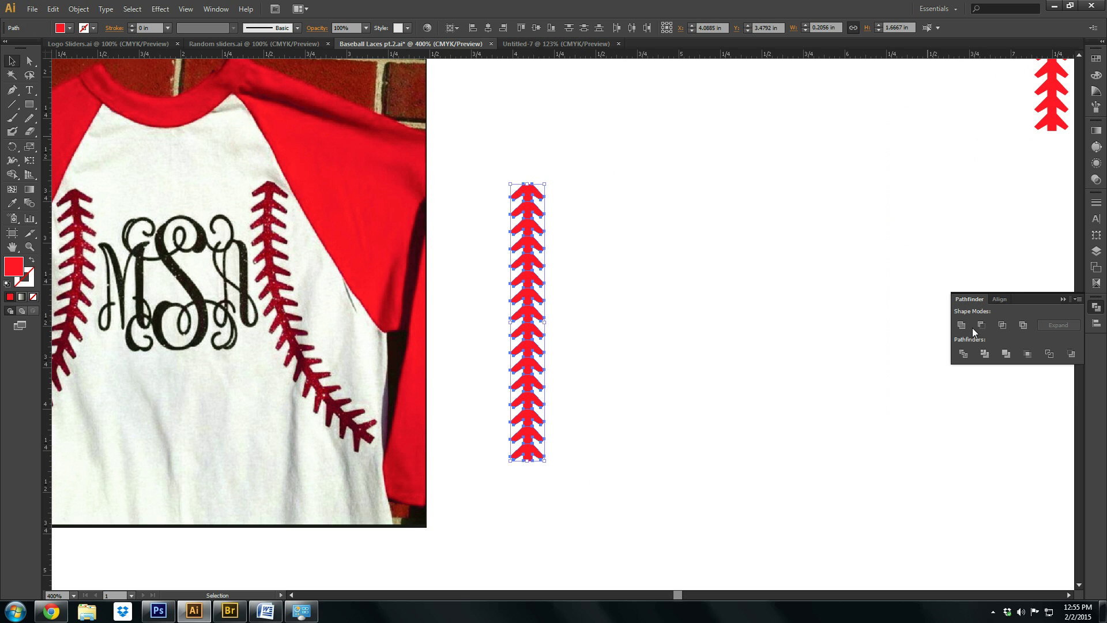
{"action": "left_click", "coordinate": [961, 327]}
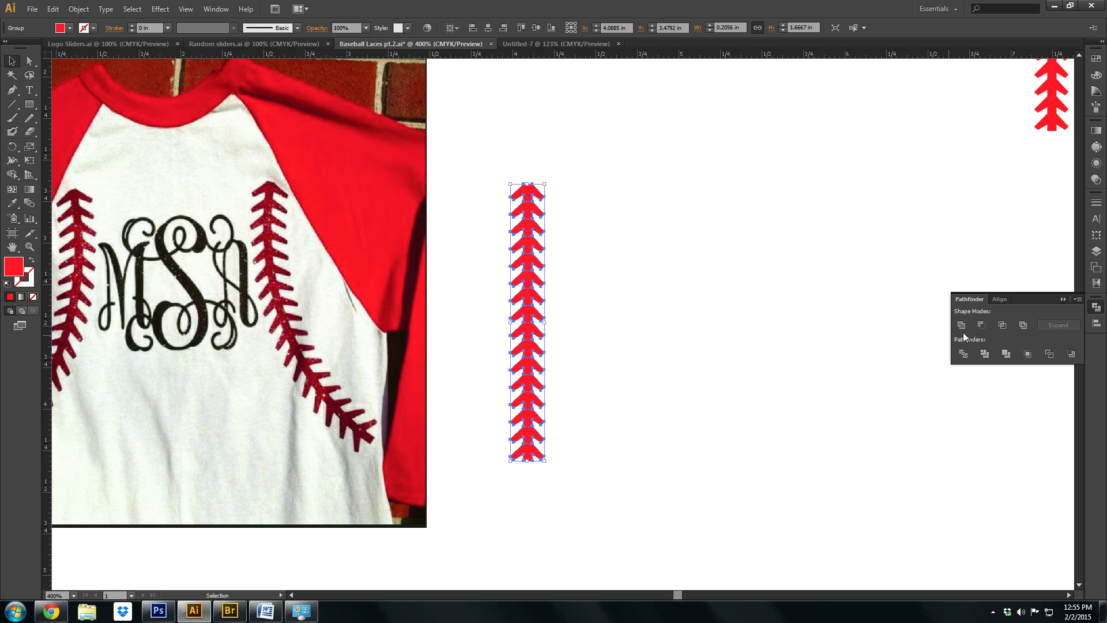
{"action": "left_click_drag", "start_coordinate": [602, 167], "coordinate": [470, 455]}
{"action": "left_click", "coordinate": [1000, 299]}
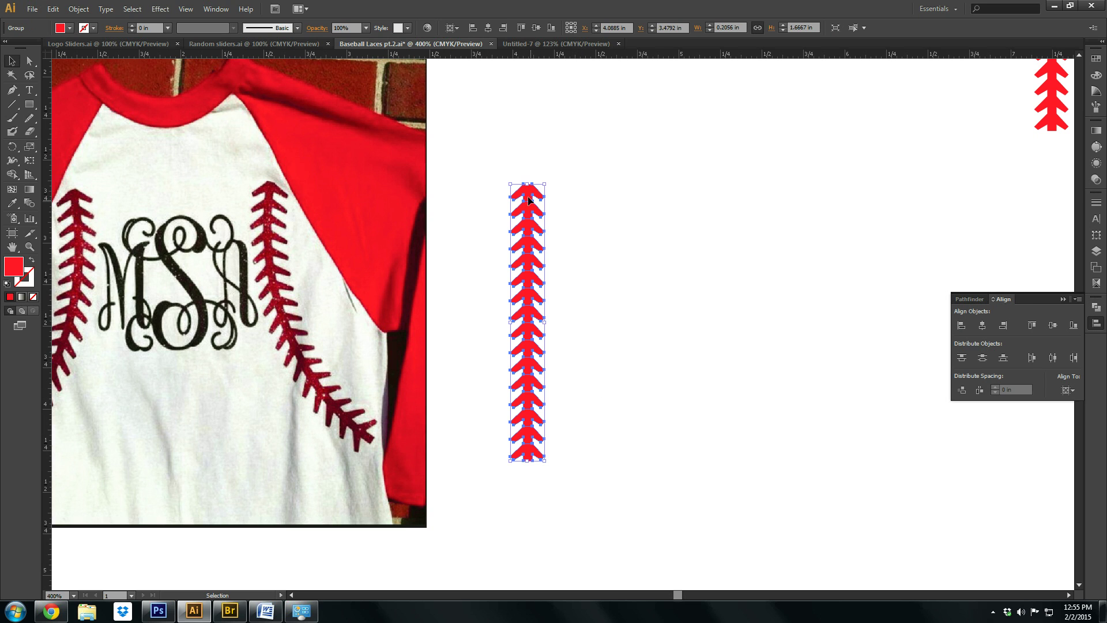
- Undo the union of the original column's stitches
{"action": "left_click", "coordinate": [620, 210]}
{"action": "left_click_drag", "start_coordinate": [570, 172], "coordinate": [494, 433]}
{"action": "key", "text": "a"}
{"action": "left_click", "coordinate": [682, 344]}
{"action": "left_click_drag", "start_coordinate": [565, 153], "coordinate": [491, 483]}
{"action": "left_click", "coordinate": [647, 261]}
{"action": "left_click_drag", "start_coordinate": [537, 196], "coordinate": [595, 161]}
{"action": "key", "text": "ctrl+z"}
{"action": "left_click", "coordinate": [651, 311]}
{"action": "left_click_drag", "start_coordinate": [539, 185], "coordinate": [460, 532]}
{"action": "key", "text": "ctrl+z"}
- Make the top stitch of the original column the key object and distribute the stitches vertically with -0.01 in spacing
{"action": "left_click", "coordinate": [578, 155]}
{"action": "left_click", "coordinate": [531, 193]}
{"action": "left_click", "coordinate": [1013, 392]}
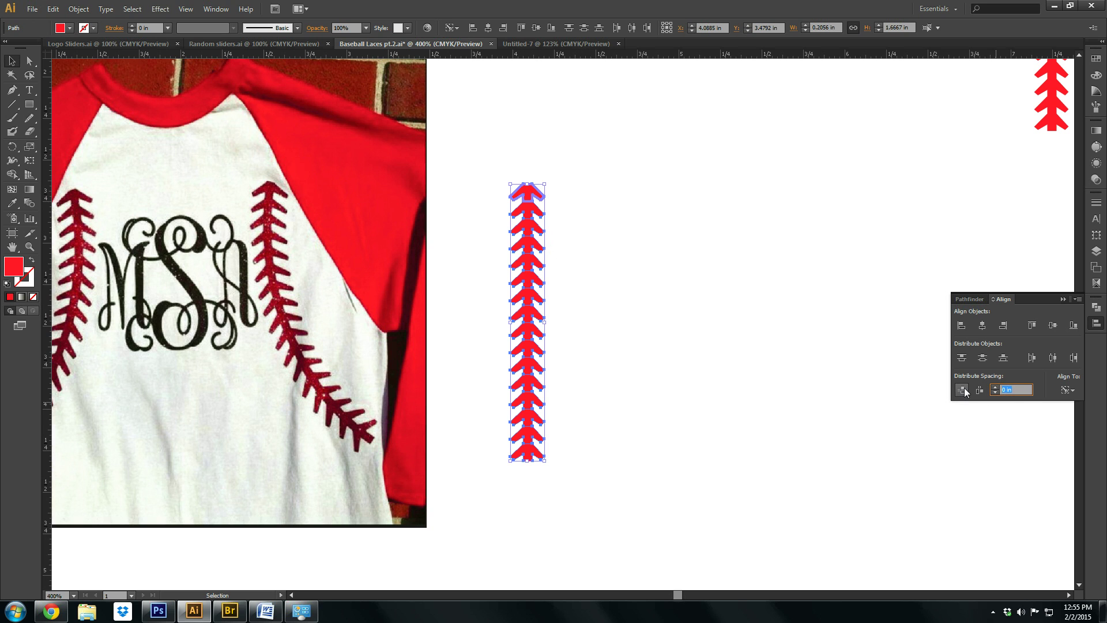
{"action": "key", "text": "BackSpace"}
{"action": "type", "text": "-.3"}
{"action": "key", "text": "BackSpace"}
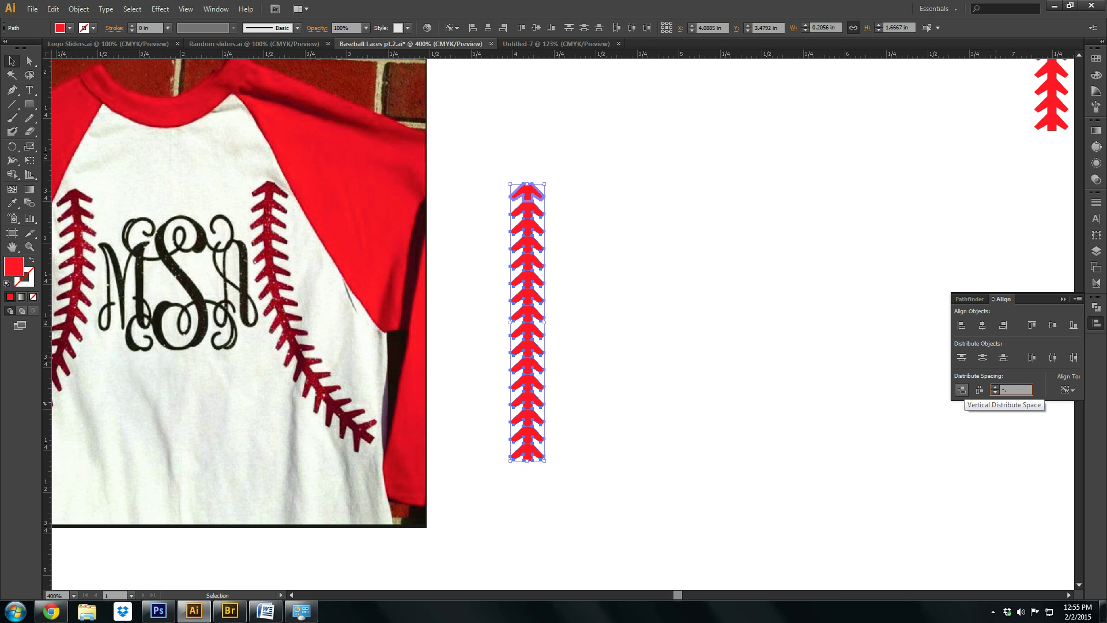
{"action": "type", "text": "01"}
{"action": "left_click", "coordinate": [962, 390]}
{"action": "left_click", "coordinate": [963, 391]}
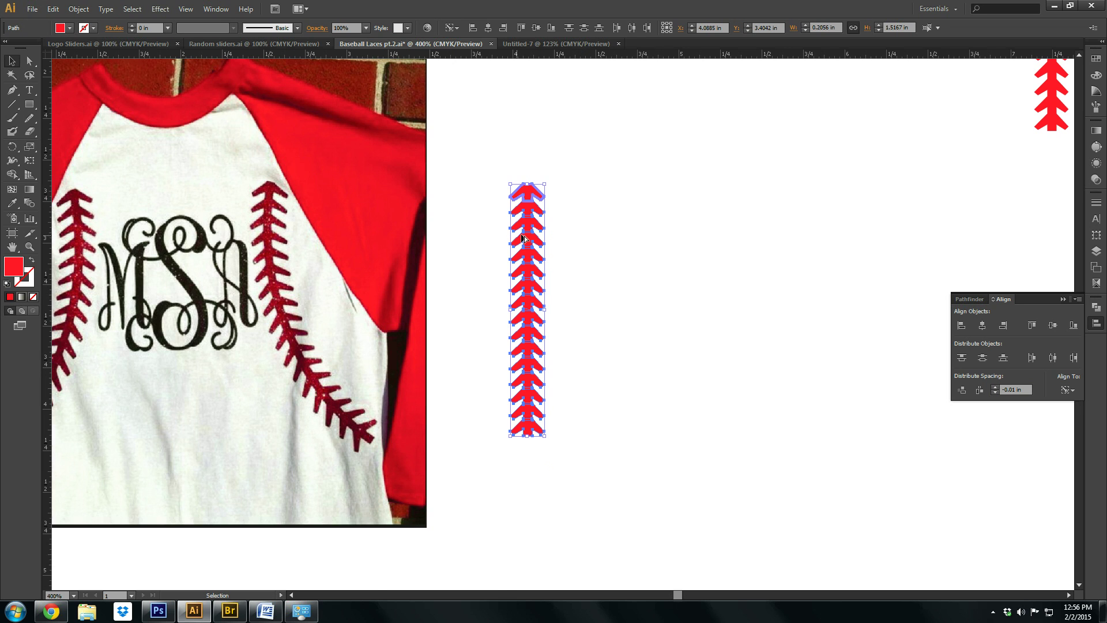
- Unite the overlapping stitches of the original column into a single shape and deselect it
{"action": "scroll", "coordinate": [523, 238], "scroll_direction": "up", "scroll_amount": 2}
{"action": "key", "text": "alt"}
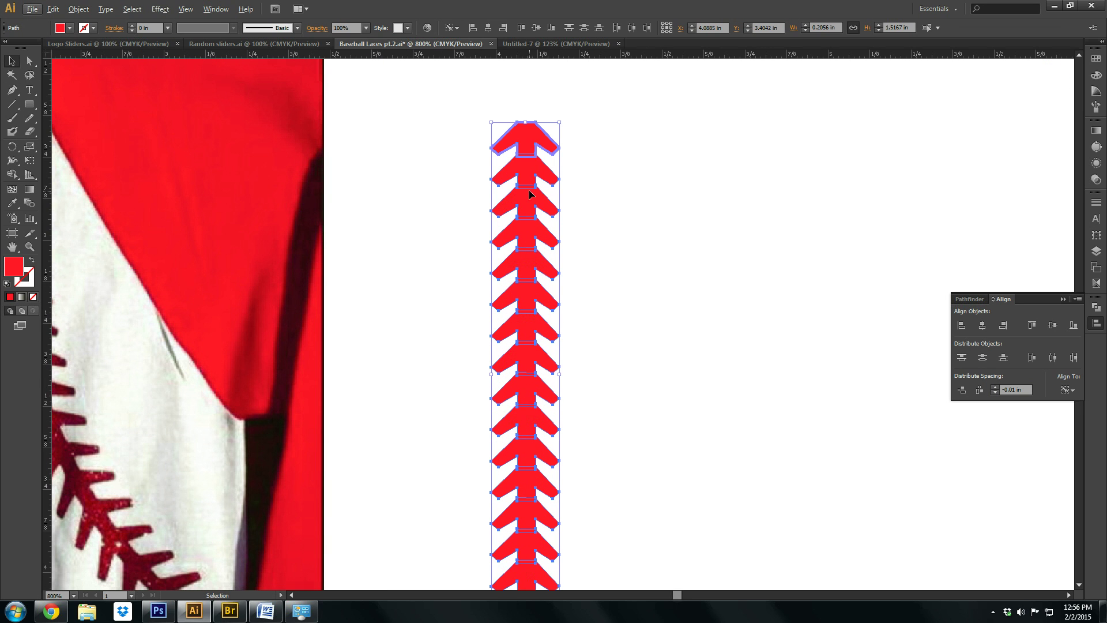
{"action": "left_click", "coordinate": [972, 299]}
{"action": "left_click", "coordinate": [962, 326]}
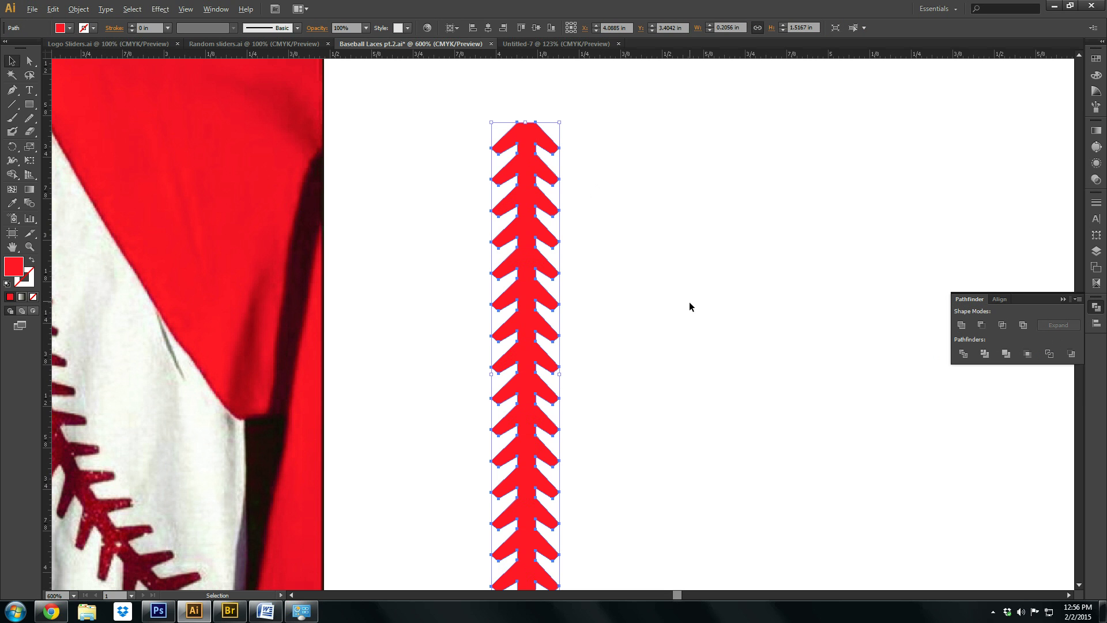
{"action": "scroll", "coordinate": [690, 306], "scroll_direction": "down", "scroll_amount": 3, "text": "alt"}
{"action": "left_click", "coordinate": [698, 346]}
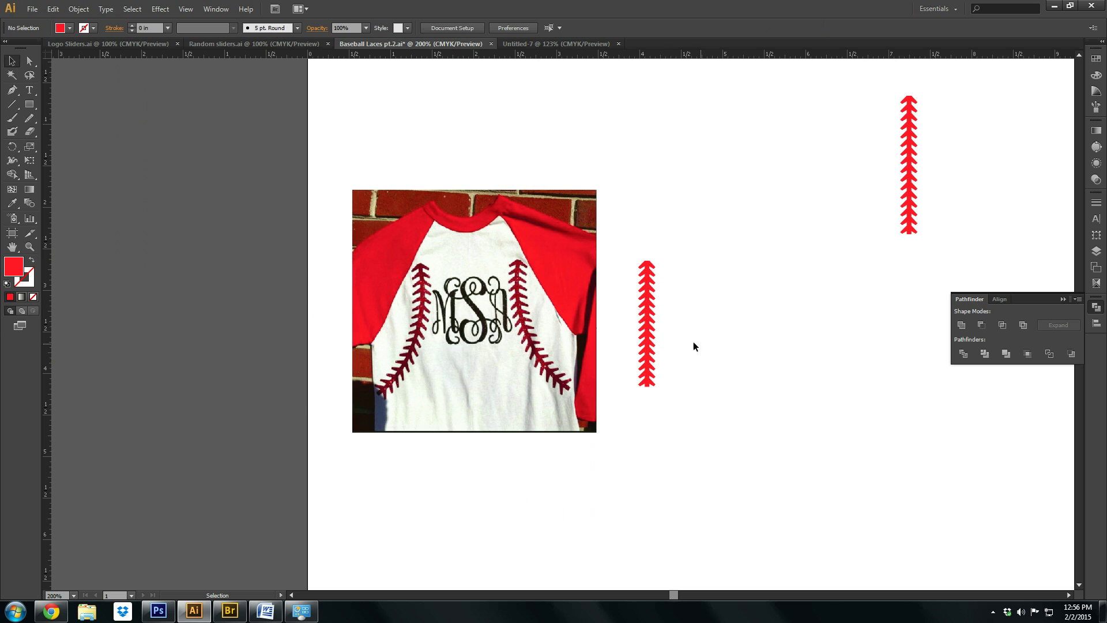
- Select the united stitch column and move it right, farther from the shirt photo, to X about 4.64 in
{"action": "scroll", "coordinate": [657, 315], "scroll_direction": "up", "scroll_amount": 3, "text": "alt"}
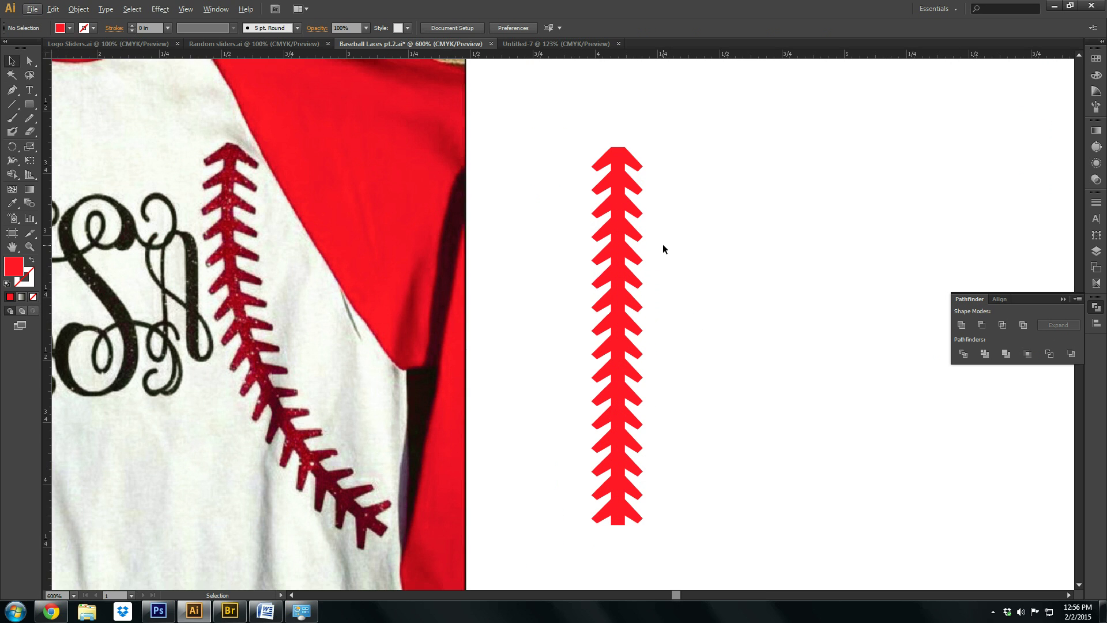
{"action": "scroll", "coordinate": [662, 248], "scroll_direction": "down", "scroll_amount": 1, "text": "alt"}
{"action": "scroll", "coordinate": [663, 248], "scroll_direction": "down", "scroll_amount": 1, "text": "alt"}
{"action": "left_click_drag", "start_coordinate": [684, 154], "coordinate": [605, 406]}
{"action": "left_click_drag", "start_coordinate": [735, 386], "coordinate": [577, 413]}
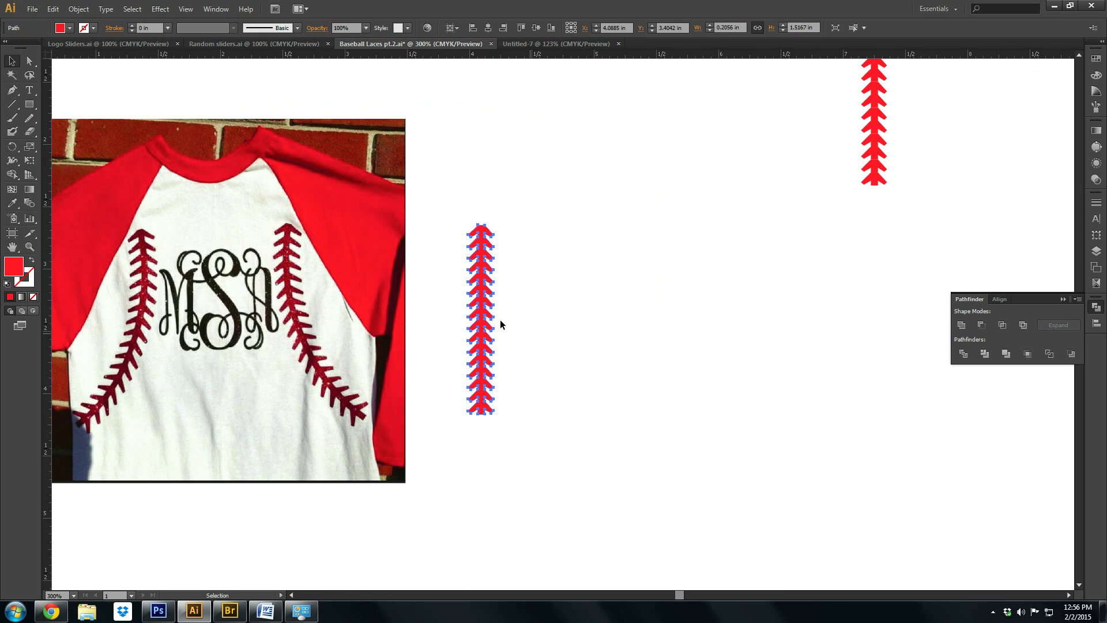
{"action": "left_click_drag", "start_coordinate": [480, 304], "coordinate": [548, 299]}
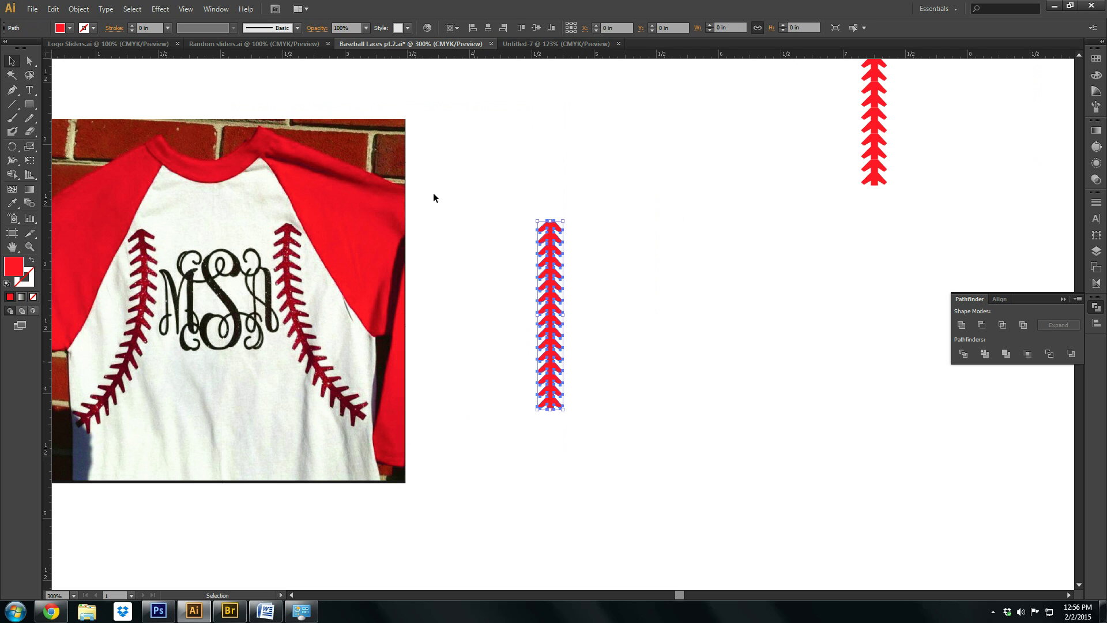
- Apply a vertical Arc warp with a 35% bend to the united stitch column
{"action": "left_click", "coordinate": [161, 9]}
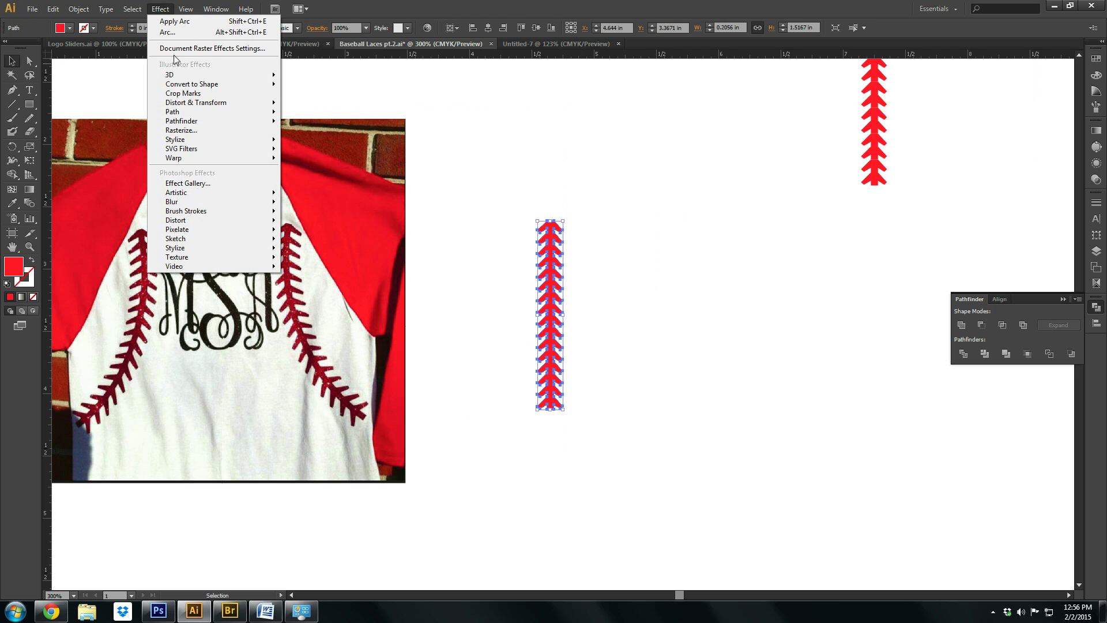
{"action": "mouse_move", "coordinate": [188, 156]}
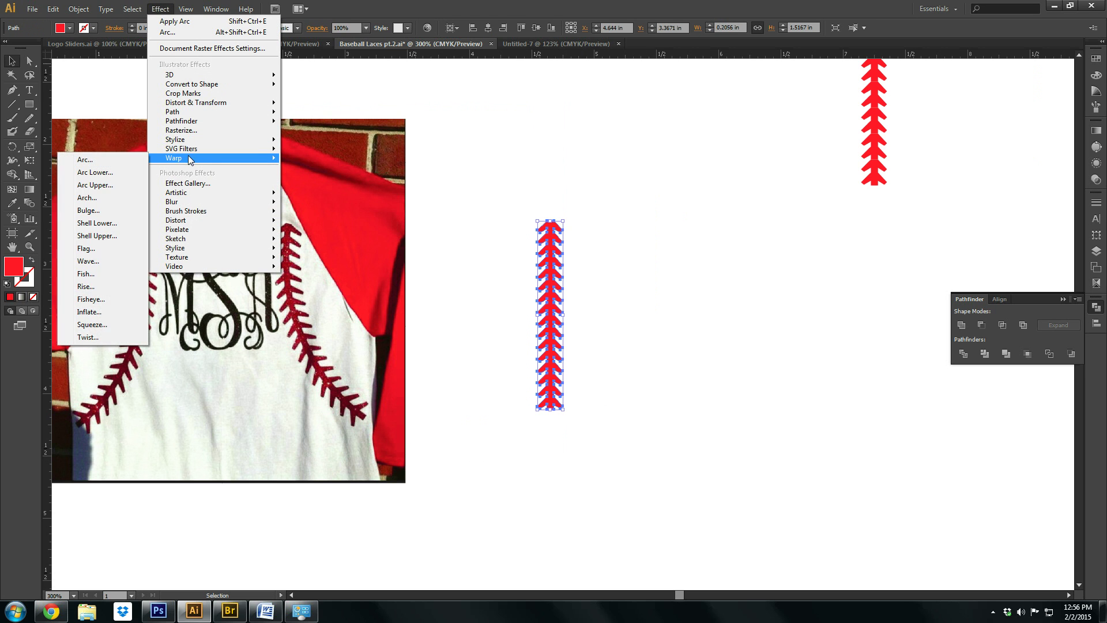
{"action": "left_click", "coordinate": [120, 160]}
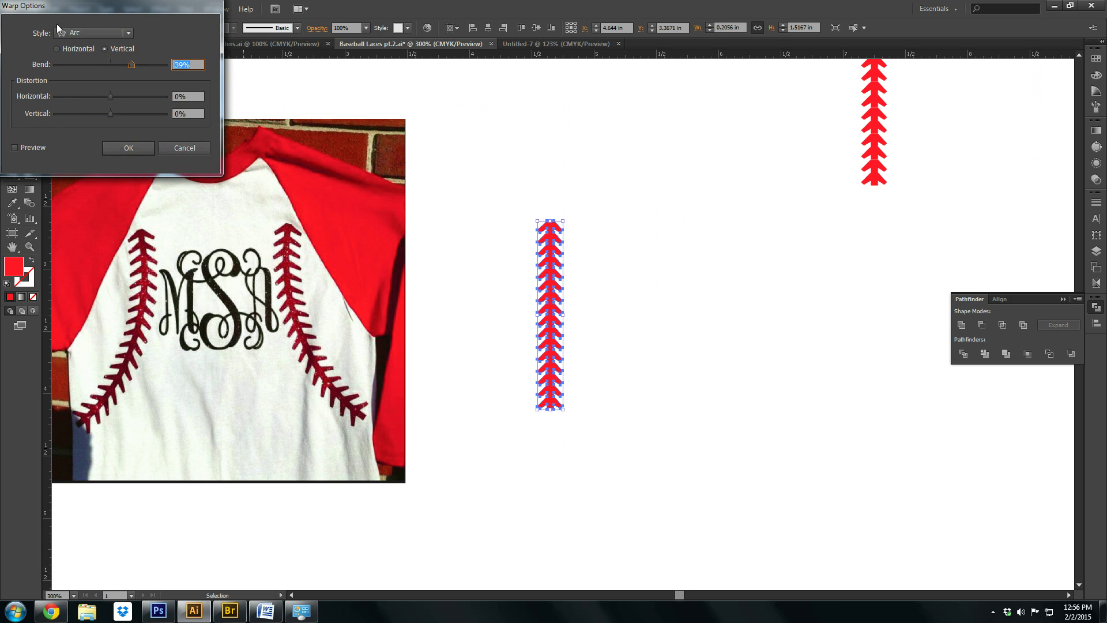
{"action": "left_click_drag", "start_coordinate": [86, 8], "coordinate": [815, 246]}
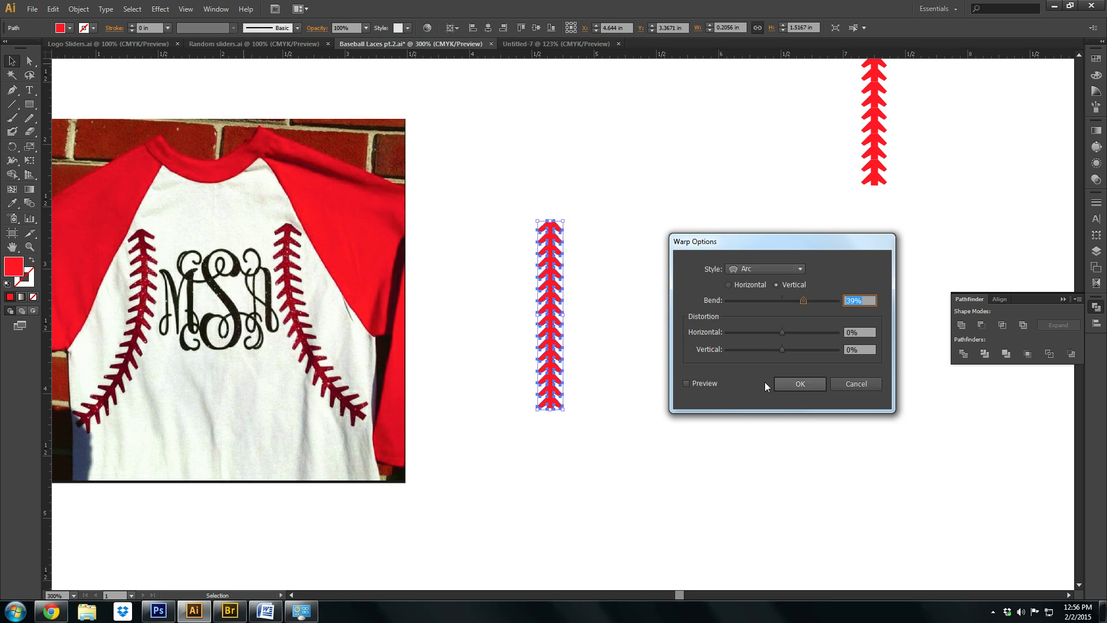
{"action": "left_click", "coordinate": [687, 383]}
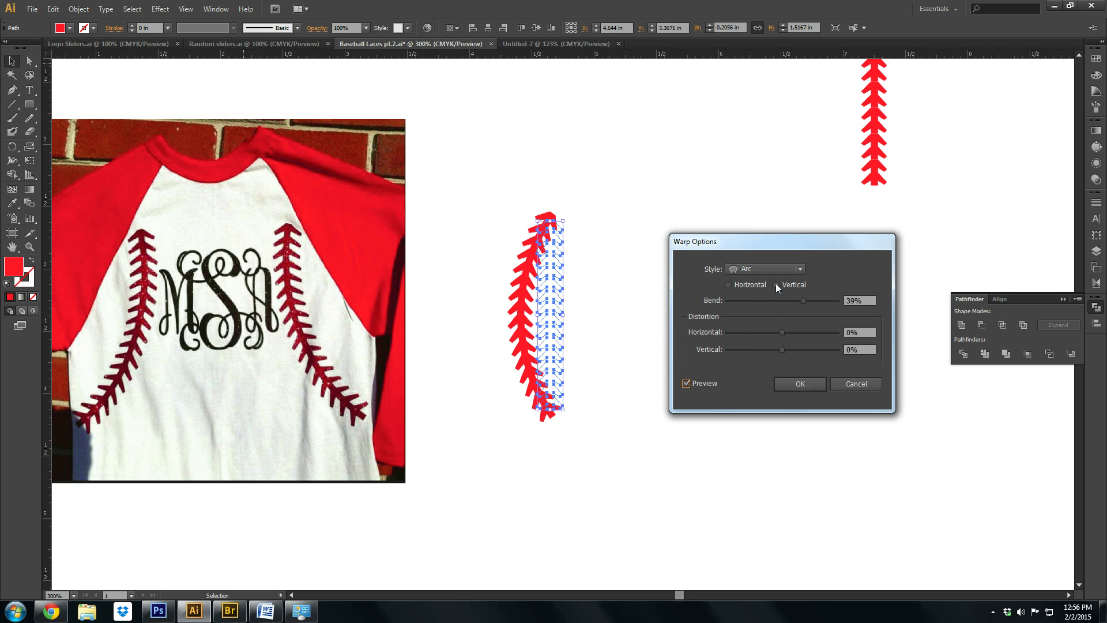
{"action": "left_click", "coordinate": [730, 284]}
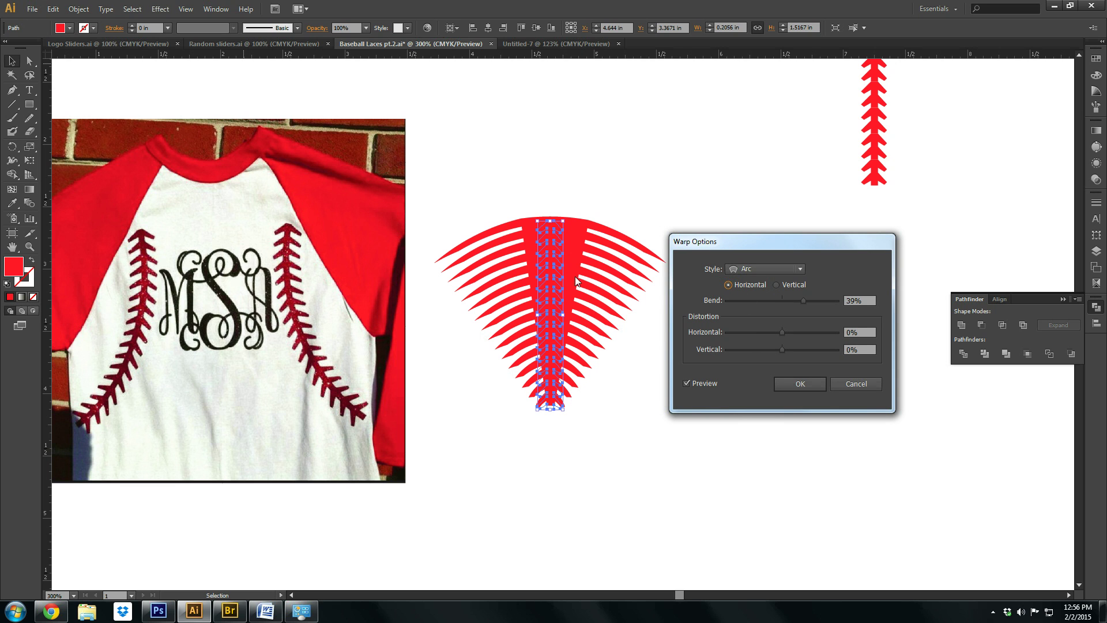
{"action": "left_click", "coordinate": [776, 285]}
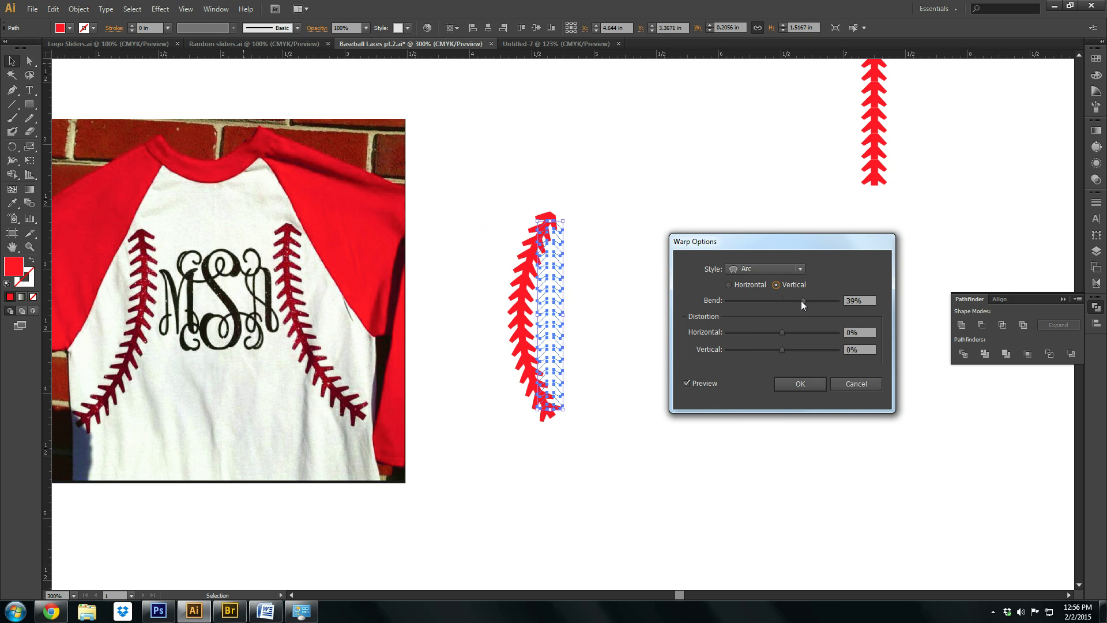
{"action": "mouse_move", "coordinate": [803, 299]}
{"action": "left_mouse_down"}
{"action": "mouse_move", "coordinate": [820, 304]}
{"action": "mouse_move", "coordinate": [811, 307]}
{"action": "left_mouse_up"}
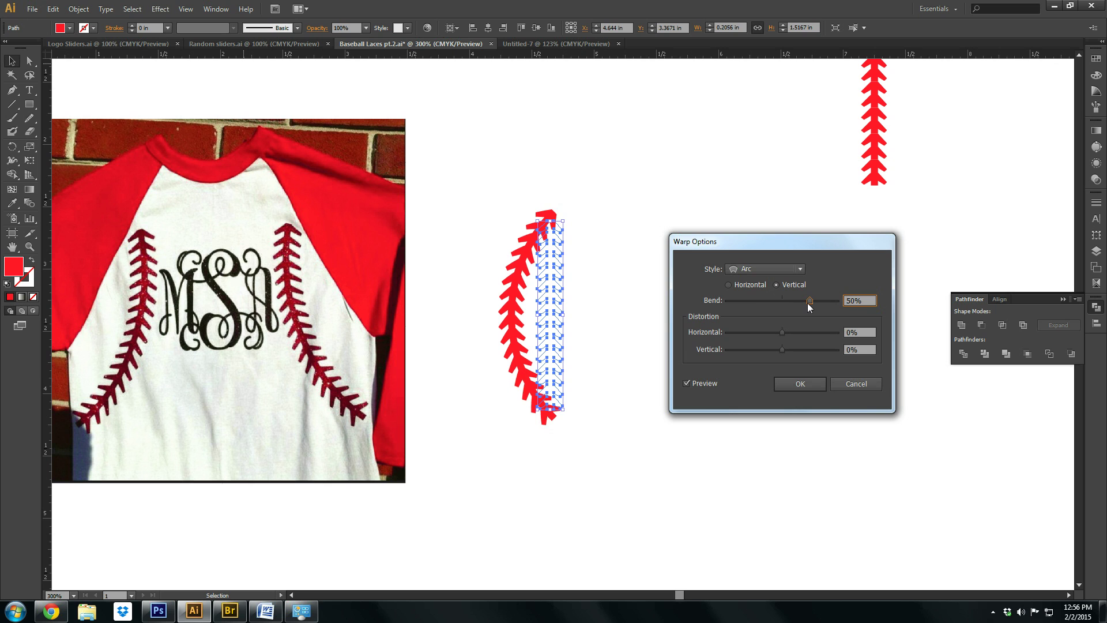
{"action": "type", "text": "35"}
{"action": "key", "text": "Tab"}
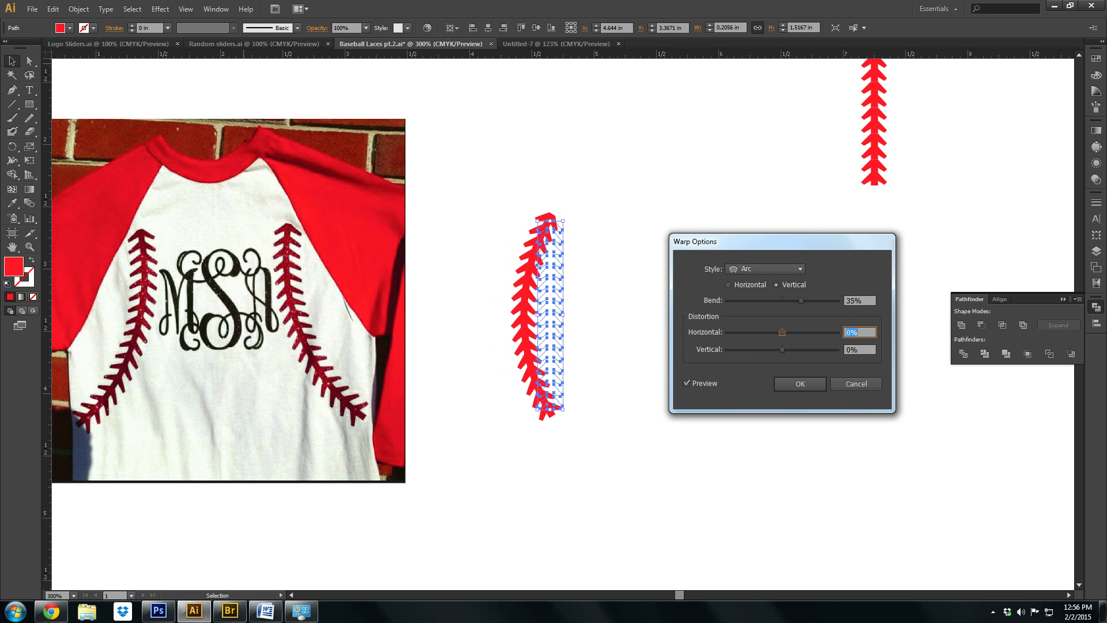
{"action": "left_click", "coordinate": [803, 383]}
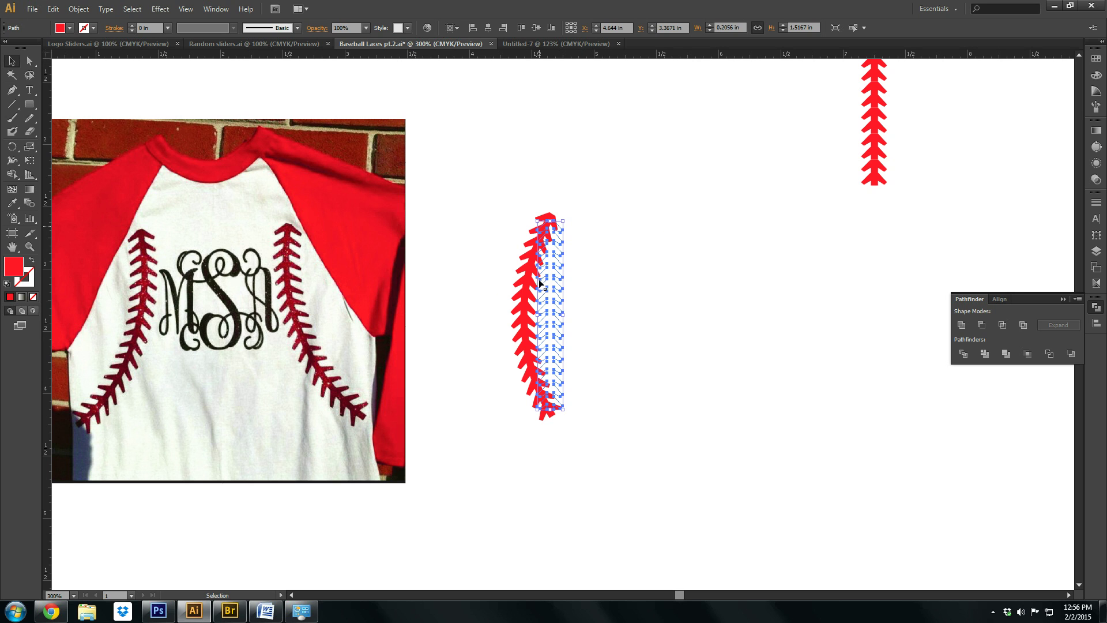
- Expand the warped column's appearance, then rotate and position it over the shirt photo's right-hand lace
{"action": "left_click", "coordinate": [78, 9]}
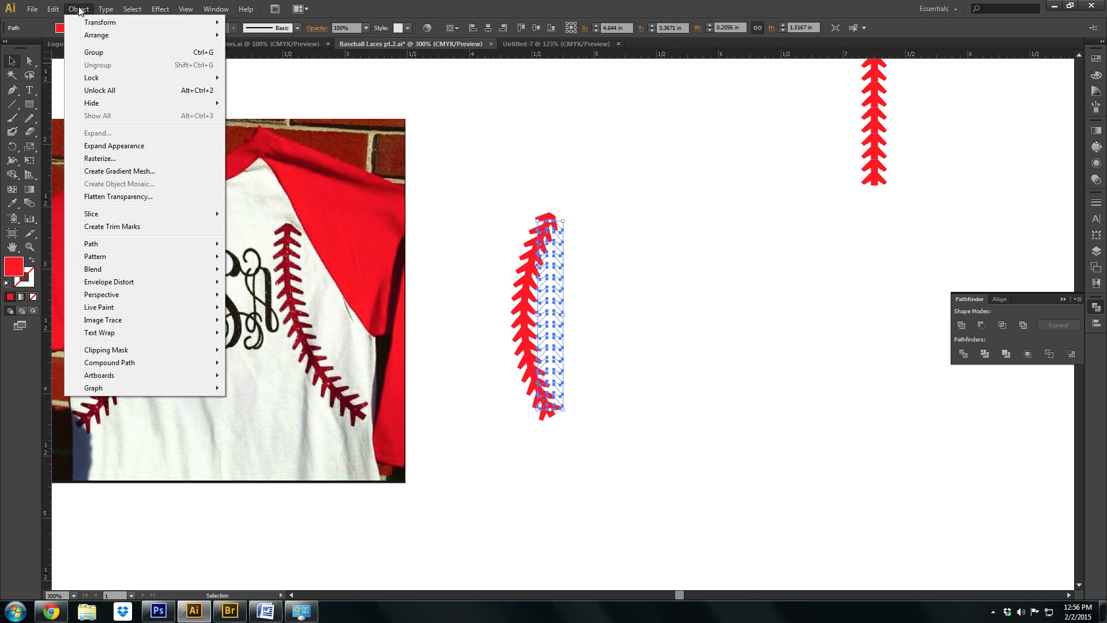
{"action": "left_click", "coordinate": [114, 146]}
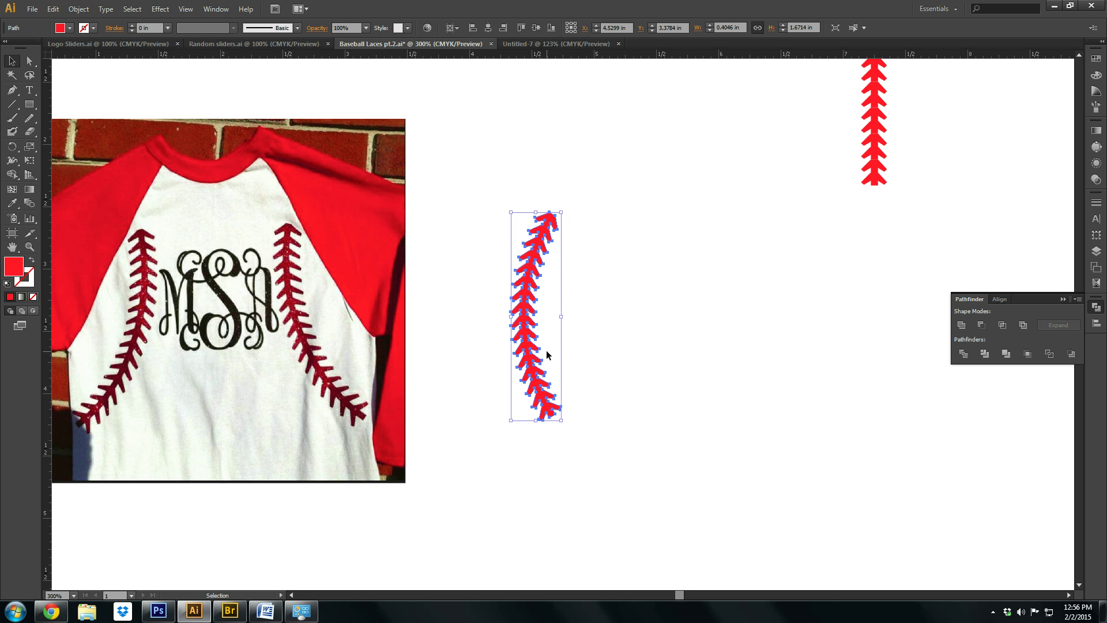
{"action": "left_click_drag", "start_coordinate": [563, 423], "coordinate": [586, 417]}
{"action": "left_click_drag", "start_coordinate": [526, 327], "coordinate": [287, 337]}
{"action": "left_click_drag", "start_coordinate": [351, 429], "coordinate": [368, 424]}
{"action": "left_click_drag", "start_coordinate": [296, 356], "coordinate": [310, 356]}
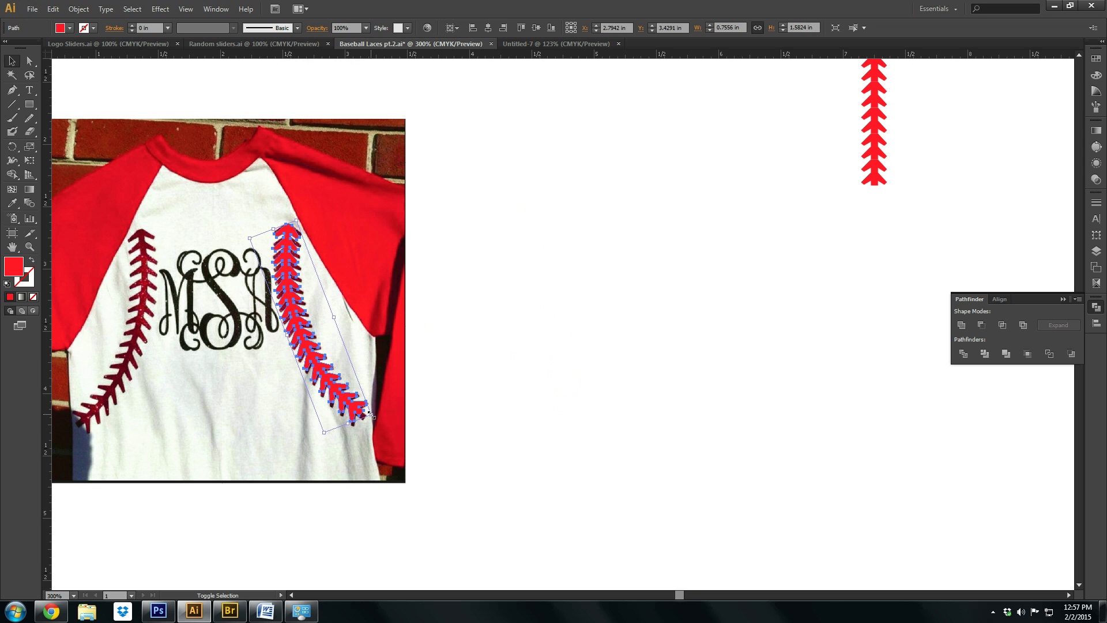
- Move the curved lace off the shirt photo to empty artboard space at about X 6.47 in, Y 4.03 in
{"action": "left_click", "coordinate": [509, 403]}
{"action": "left_click_drag", "start_coordinate": [277, 330], "coordinate": [587, 400]}
{"action": "left_click", "coordinate": [791, 386]}
{"action": "key", "text": "space"}
{"action": "left_click_drag", "start_coordinate": [773, 379], "coordinate": [628, 364]}
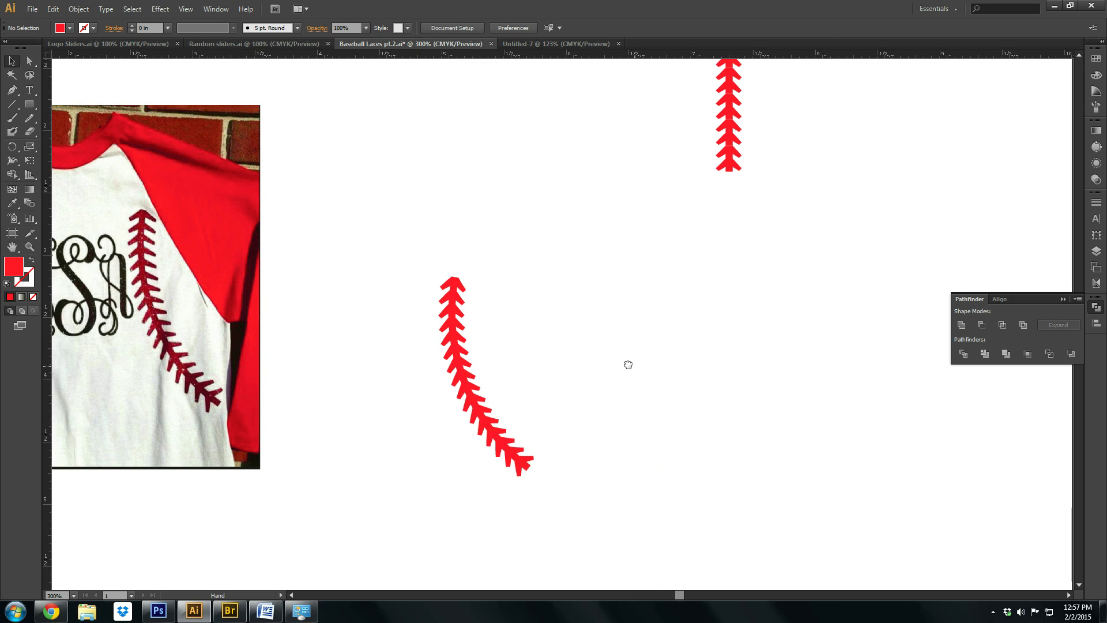
{"action": "left_click_drag", "start_coordinate": [527, 292], "coordinate": [376, 434]}
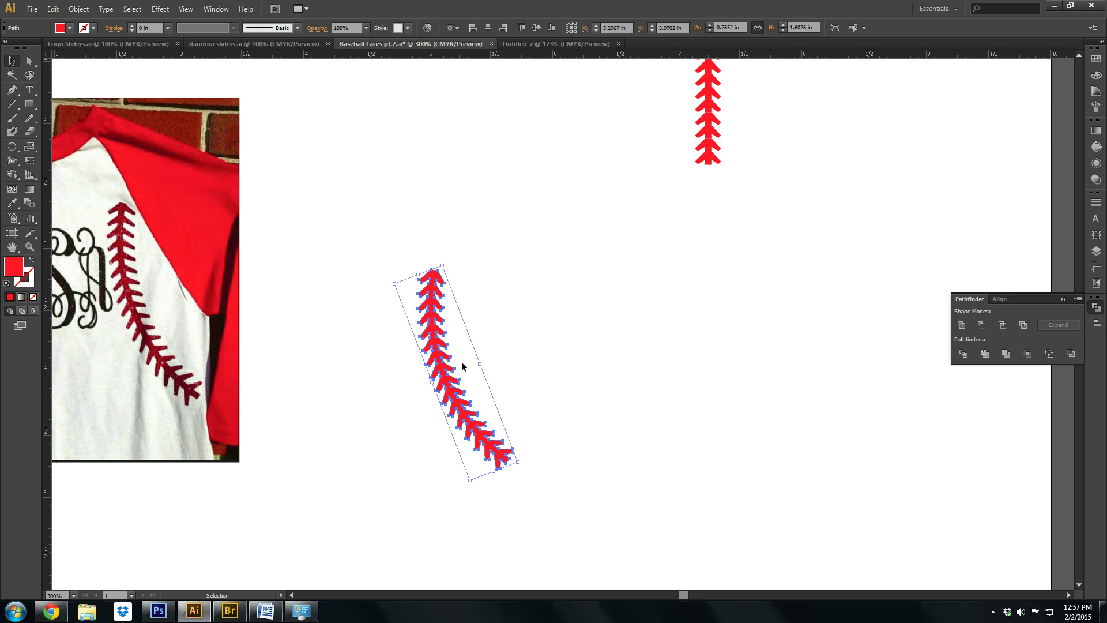
{"action": "left_click_drag", "start_coordinate": [444, 382], "coordinate": [590, 388]}
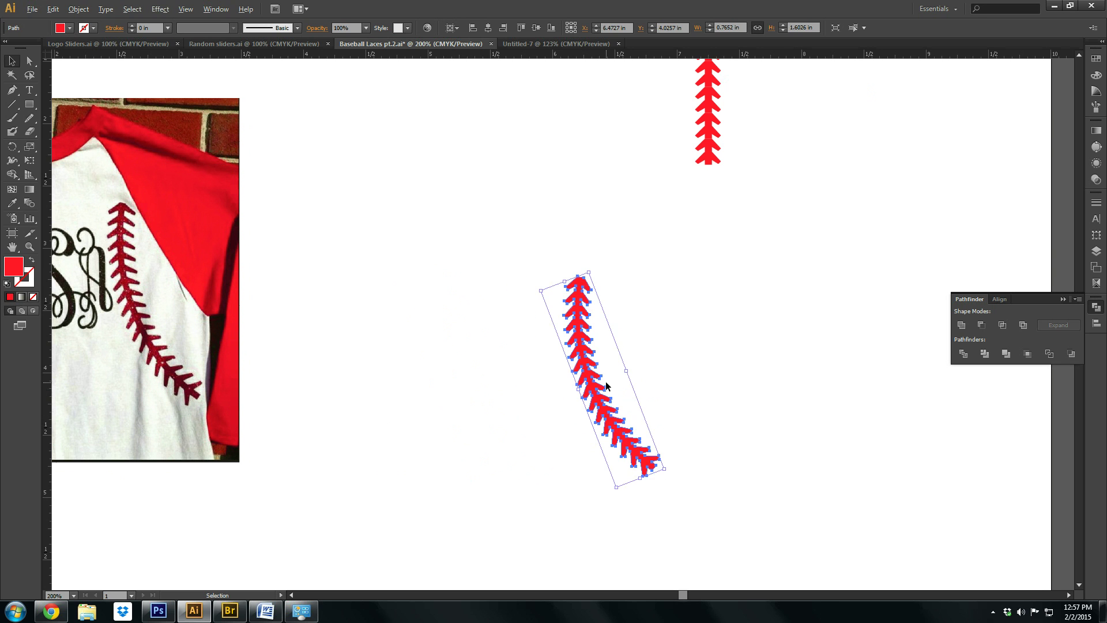
- Draw a circle about 2.31 in in diameter to the right of the curved lace and fill it with white
{"action": "scroll", "coordinate": [604, 383], "scroll_direction": "down", "scroll_amount": 2}
{"action": "key", "text": "space"}
{"action": "left_click_drag", "start_coordinate": [687, 387], "coordinate": [635, 332]}
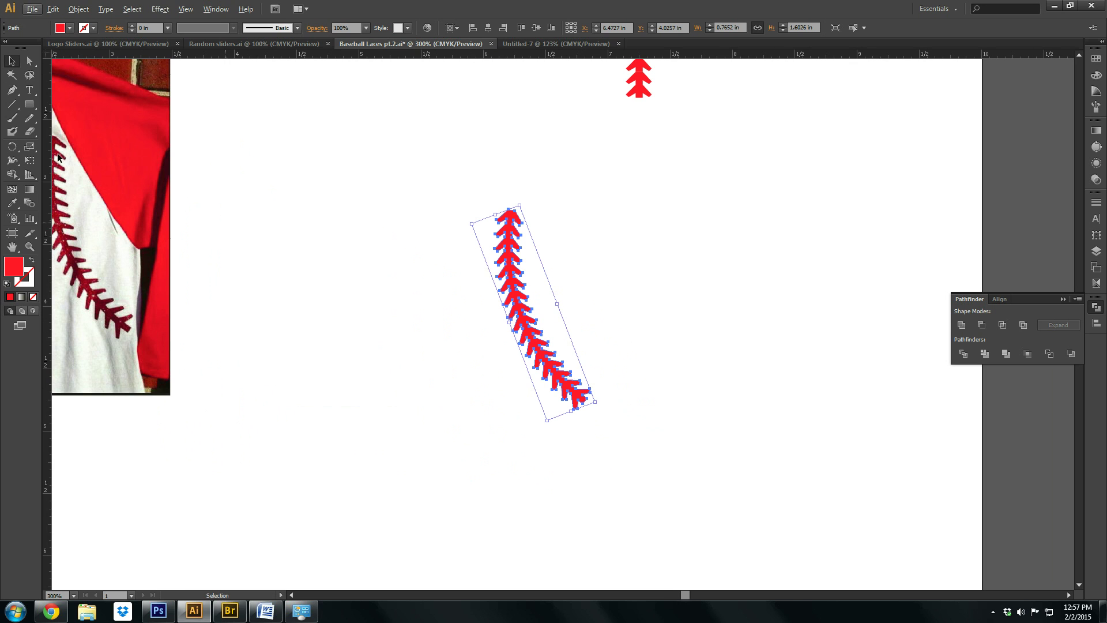
{"action": "left_click", "coordinate": [28, 104]}
{"action": "left_click", "coordinate": [83, 131]}
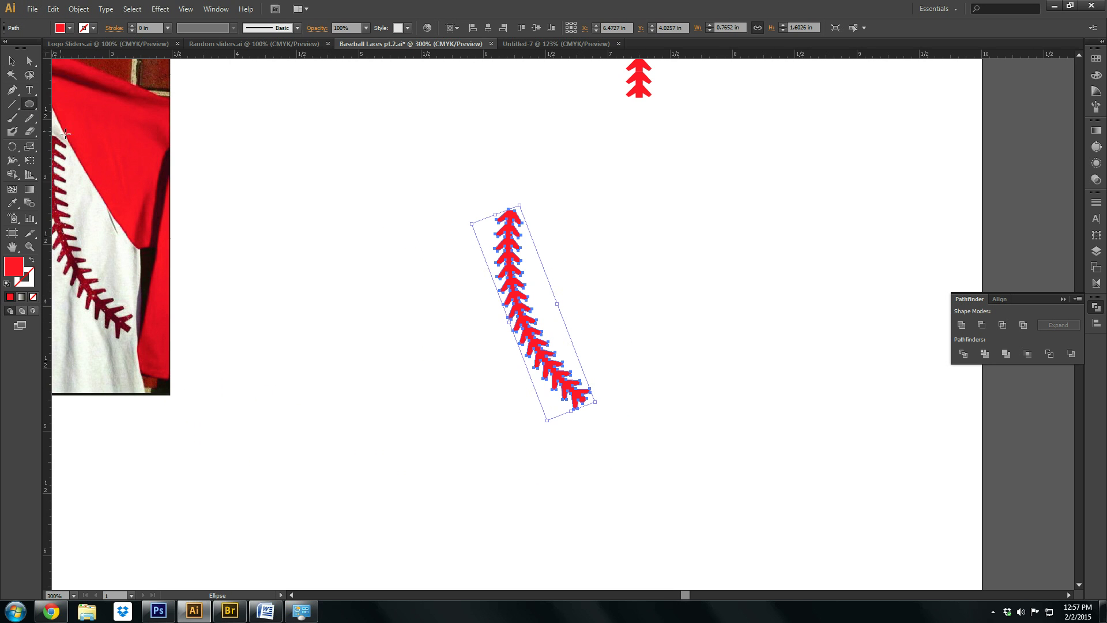
{"action": "left_click_drag", "start_coordinate": [584, 202], "coordinate": [870, 456]}
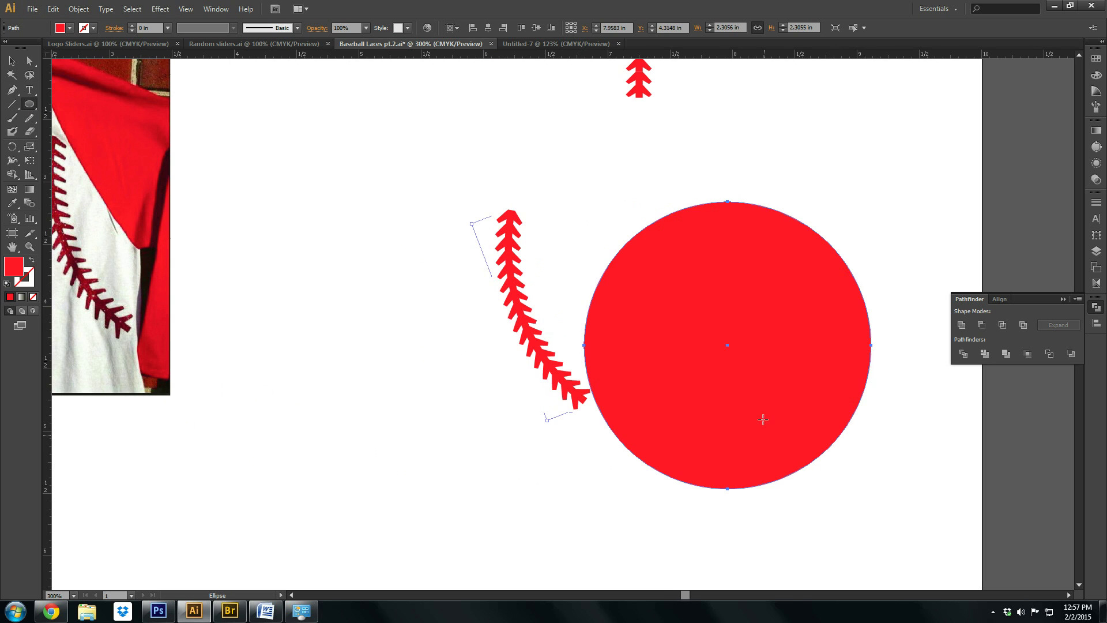
{"action": "left_click", "coordinate": [70, 28]}
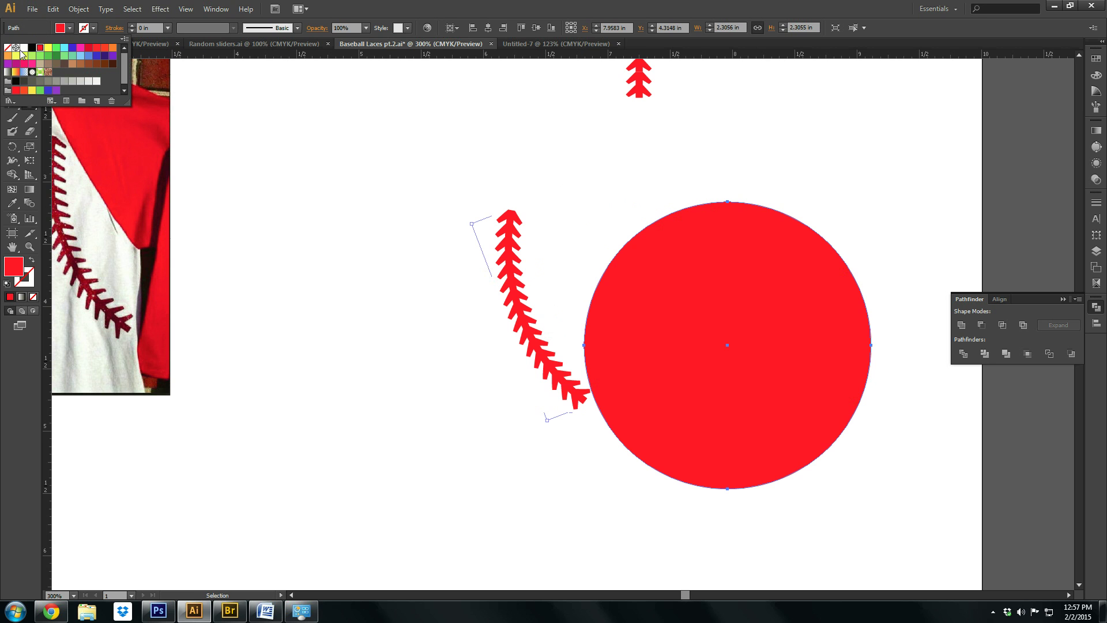
{"action": "left_click", "coordinate": [23, 48]}
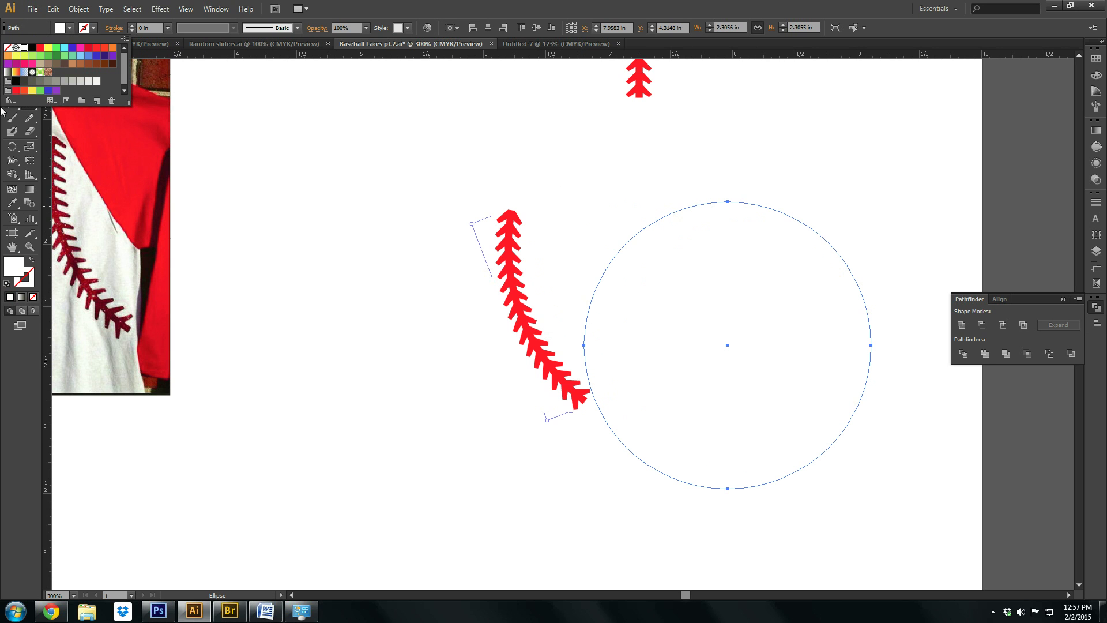
{"action": "left_click", "coordinate": [12, 60]}
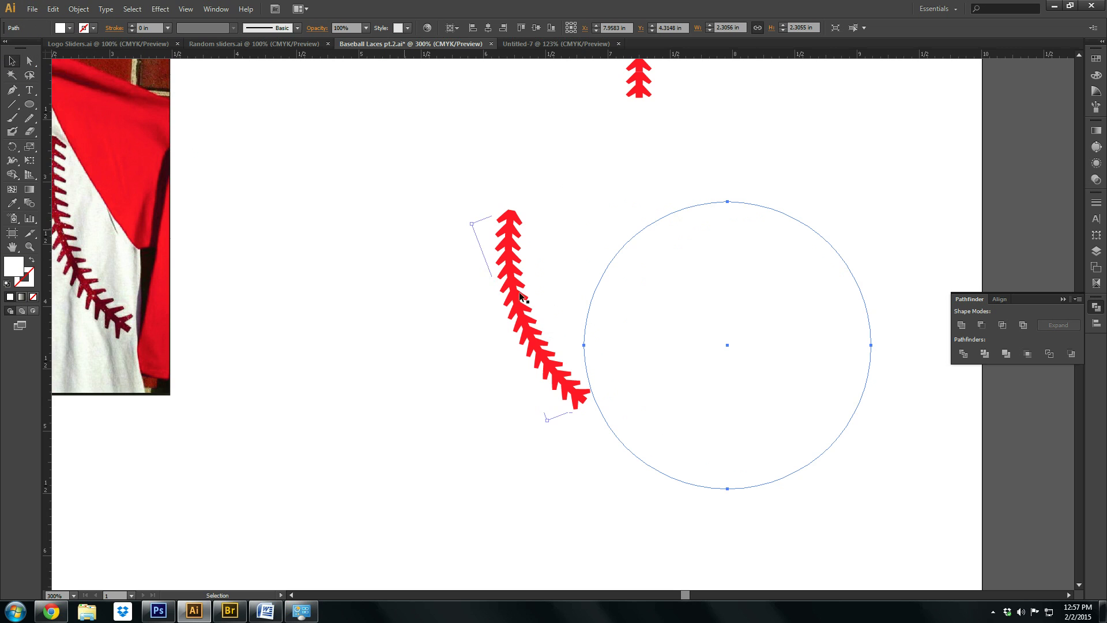
- Select the curved lace and the white circle together and move them off the artboard onto the gray canvas
{"action": "scroll", "coordinate": [667, 339], "scroll_direction": "down", "scroll_amount": 3}
{"action": "left_click_drag", "start_coordinate": [795, 349], "coordinate": [565, 367]}
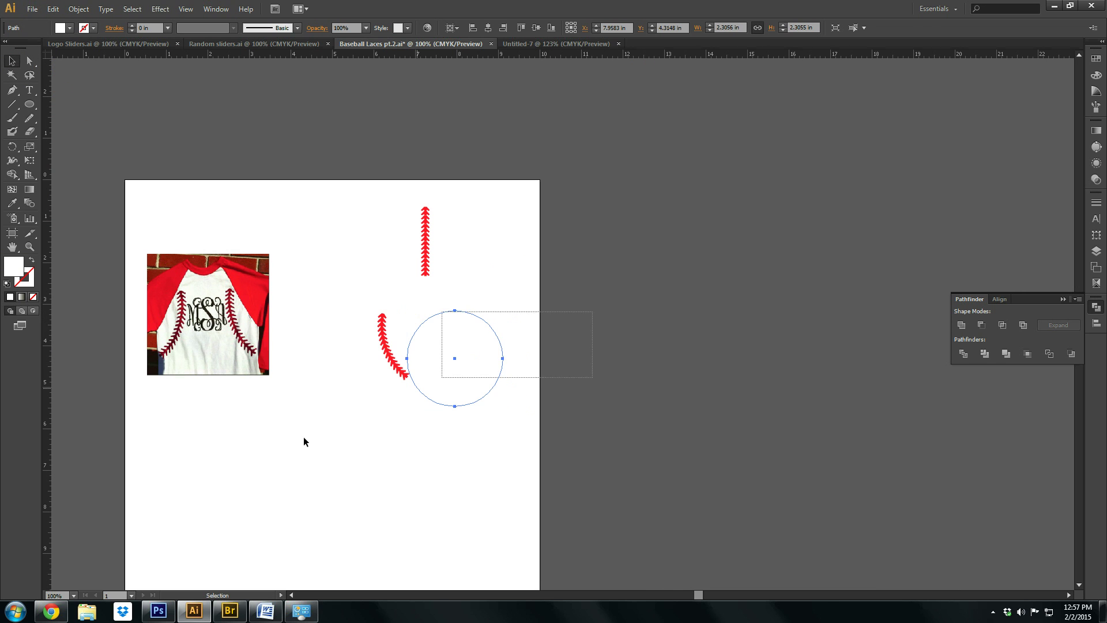
{"action": "left_click_drag", "start_coordinate": [592, 312], "coordinate": [295, 449]}
{"action": "left_click_drag", "start_coordinate": [417, 356], "coordinate": [712, 348]}
{"action": "left_click", "coordinate": [797, 436]}
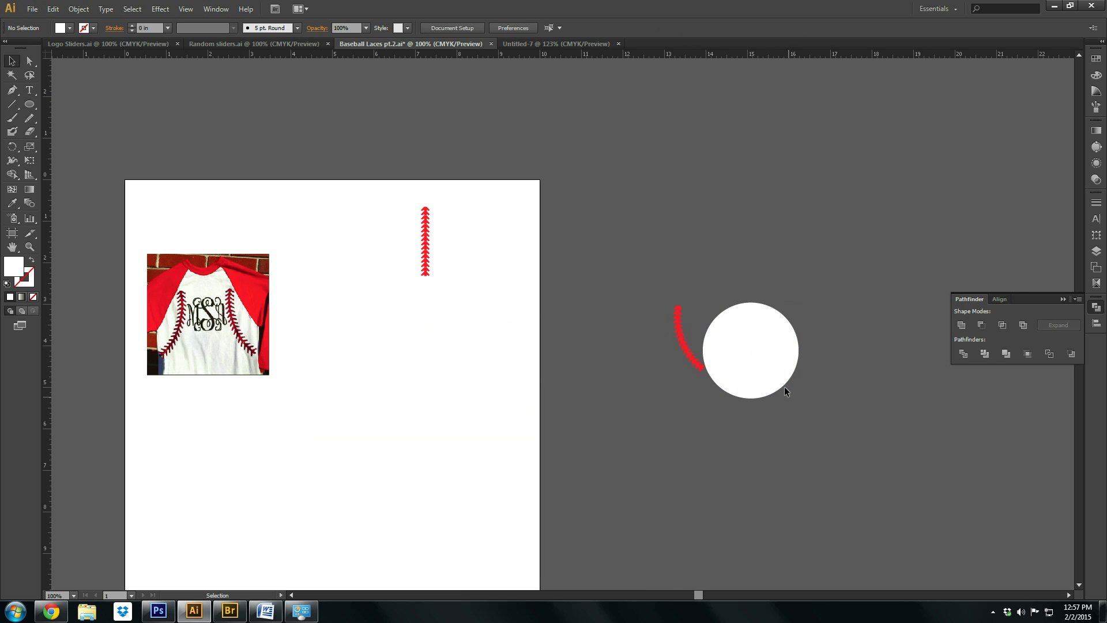
- Rotate the curved lace nearly upright, place it over the right half of the white circle, and bring it to the front
{"action": "scroll", "coordinate": [783, 383], "scroll_direction": "up", "scroll_amount": 3}
{"action": "left_click_drag", "start_coordinate": [397, 321], "coordinate": [672, 317]}
{"action": "right_click", "coordinate": [636, 318]}
{"action": "mouse_move", "coordinate": [673, 485]}
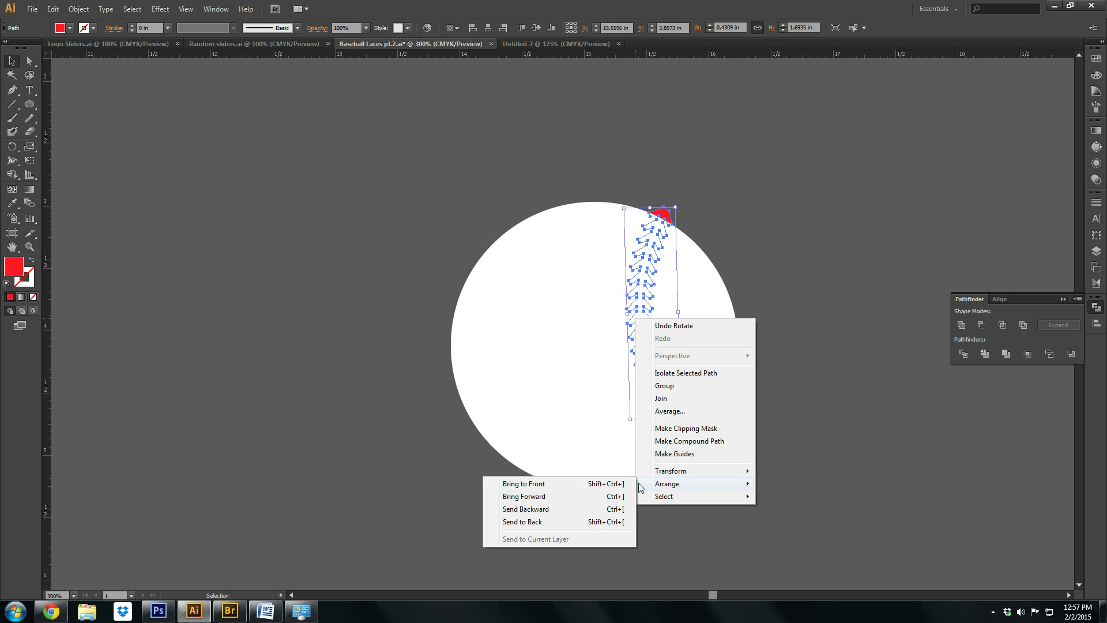
{"action": "left_click", "coordinate": [563, 486]}
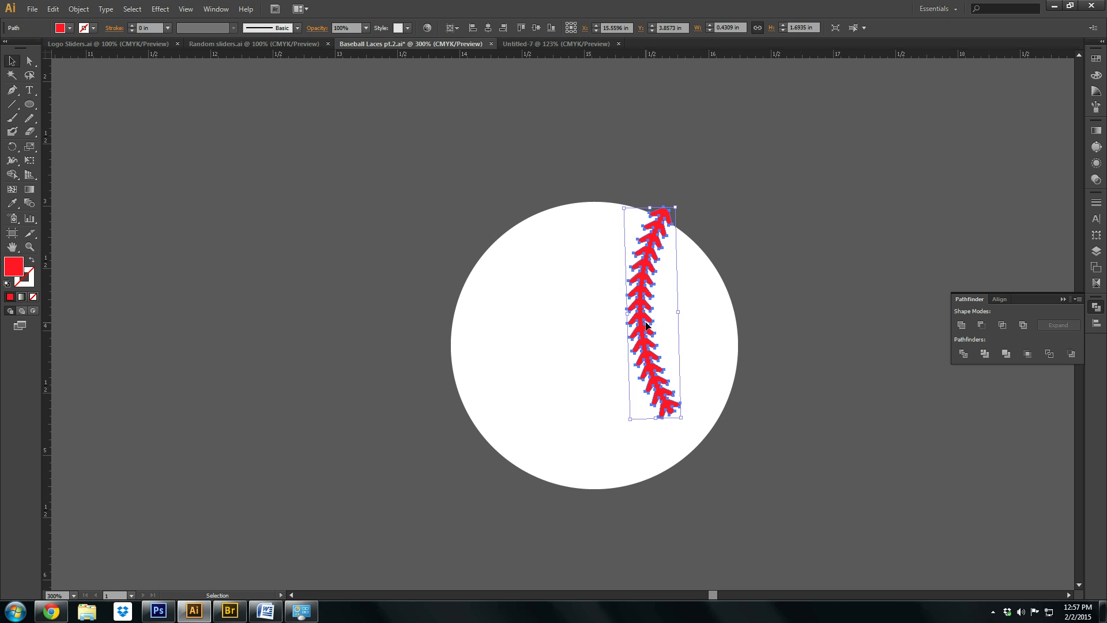
- Reposition the lace and scale it to about 0.51 by 1.99 in so its top tip meets the circle's edge
{"action": "left_click_drag", "start_coordinate": [643, 332], "coordinate": [634, 340]}
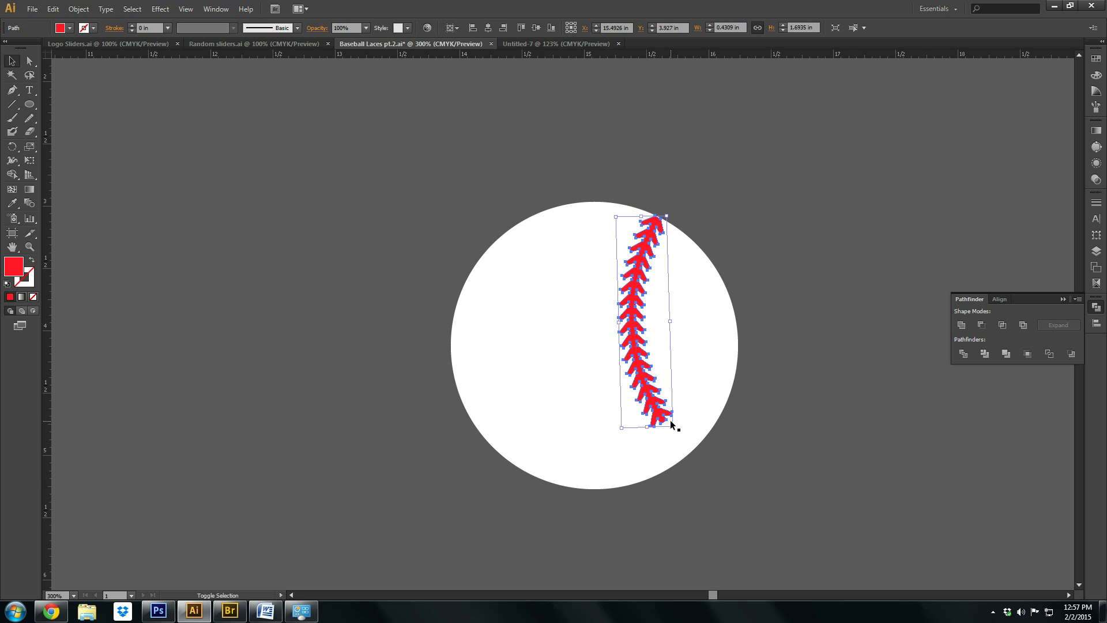
{"action": "left_click_drag", "start_coordinate": [672, 425], "coordinate": [686, 470]}
{"action": "scroll", "coordinate": [665, 249], "scroll_direction": "up", "scroll_amount": 4}
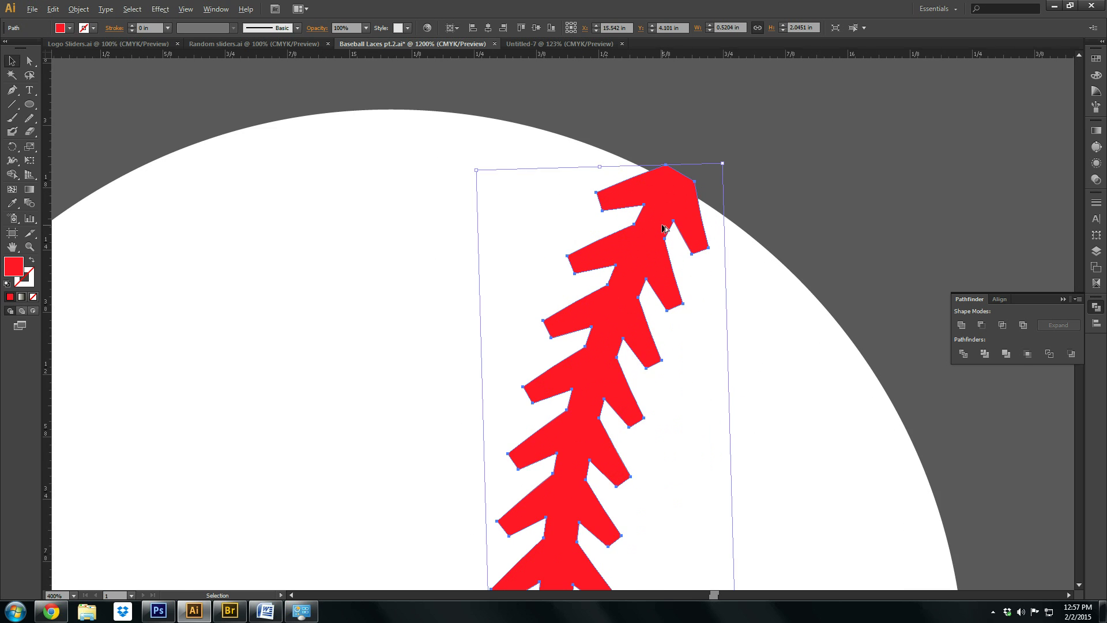
{"action": "scroll", "coordinate": [664, 233], "scroll_direction": "up", "scroll_amount": 3}
{"action": "left_click_drag", "start_coordinate": [830, 67], "coordinate": [815, 139]}
{"action": "left_click_drag", "start_coordinate": [678, 202], "coordinate": [677, 151]}
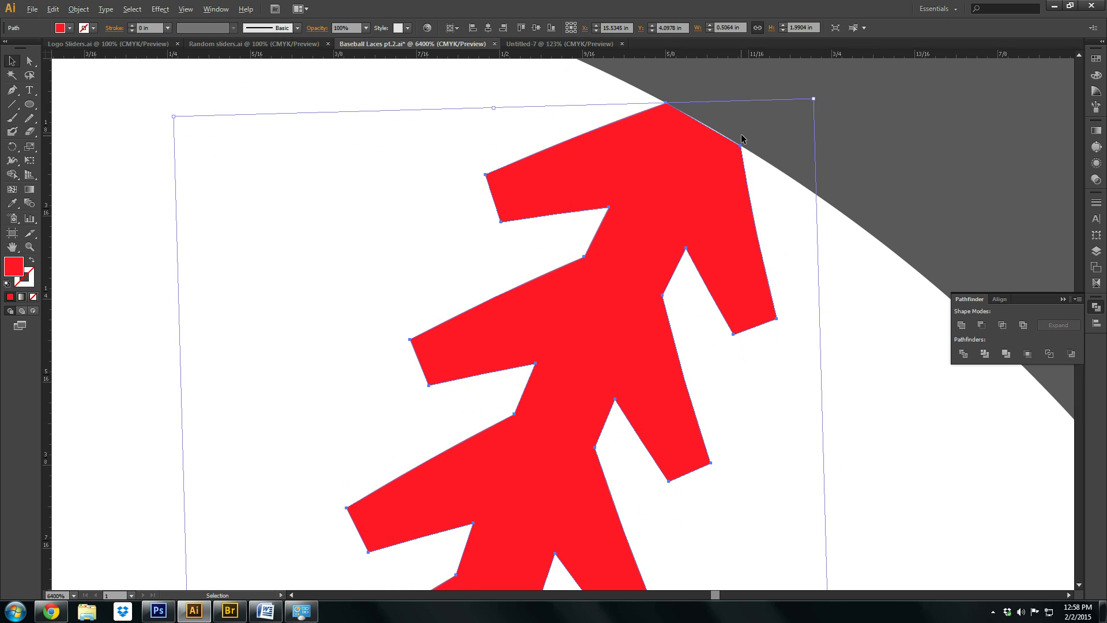
- Adjust the right anchor point and curve handle of the lace's top edge to follow the circle's outline
{"action": "scroll", "coordinate": [741, 144], "scroll_direction": "up", "scroll_amount": 2}
{"action": "key", "text": "a"}
{"action": "left_click", "coordinate": [709, 152]}
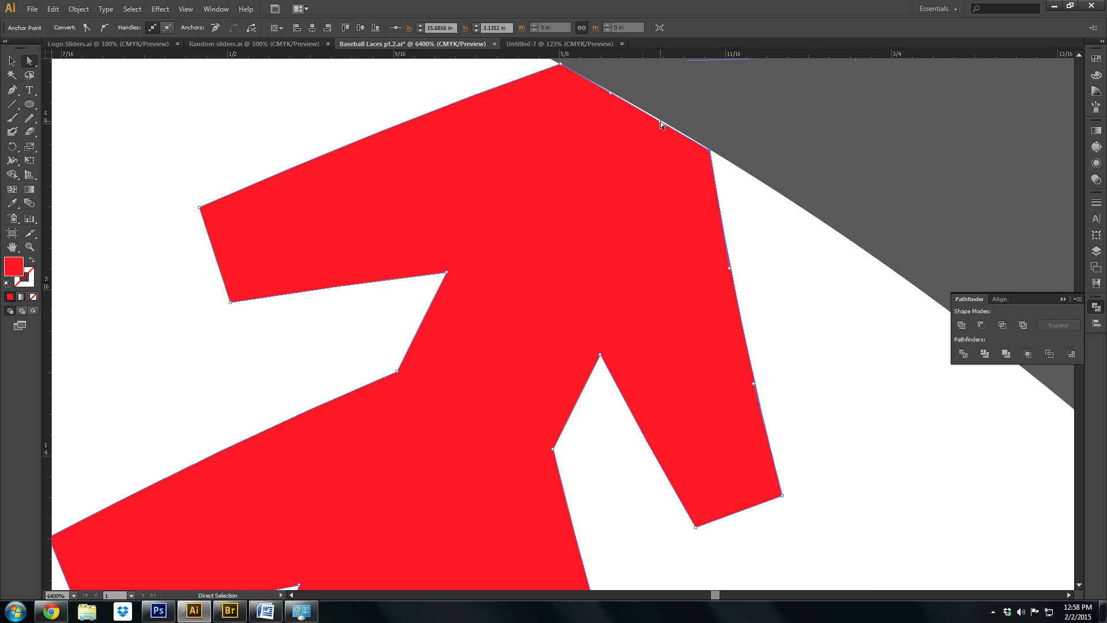
{"action": "left_click_drag", "start_coordinate": [660, 121], "coordinate": [661, 119]}
{"action": "left_click_drag", "start_coordinate": [710, 152], "coordinate": [710, 149]}
{"action": "left_click", "coordinate": [749, 113]}
- Fine-tune the anchor points of the lace's top edge so the edge follows the white circle's outline
{"action": "scroll", "coordinate": [688, 232], "scroll_direction": "down", "scroll_amount": 1}
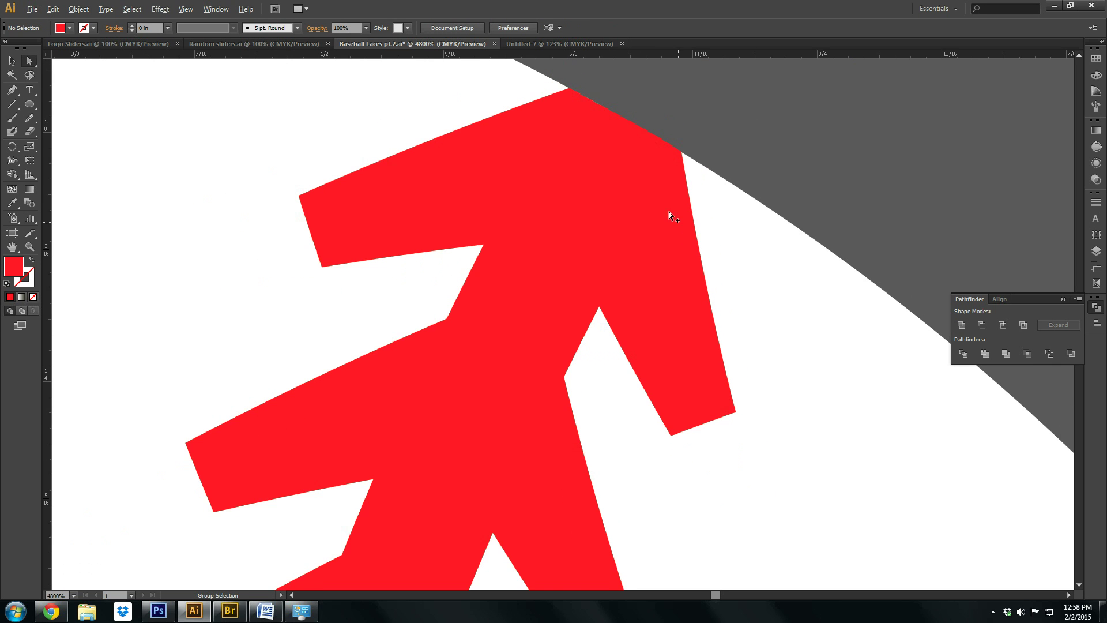
{"action": "scroll", "coordinate": [670, 212], "scroll_direction": "up", "scroll_amount": 1}
{"action": "left_click_drag", "start_coordinate": [663, 147], "coordinate": [640, 263]}
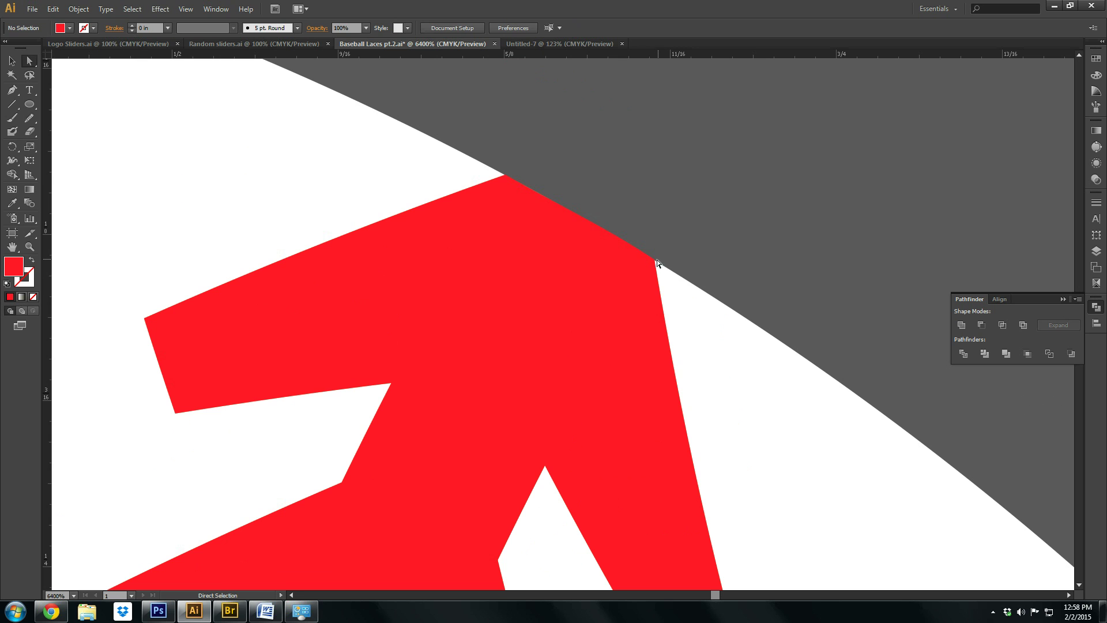
{"action": "left_click", "coordinate": [656, 260]}
{"action": "left_click", "coordinate": [555, 202]}
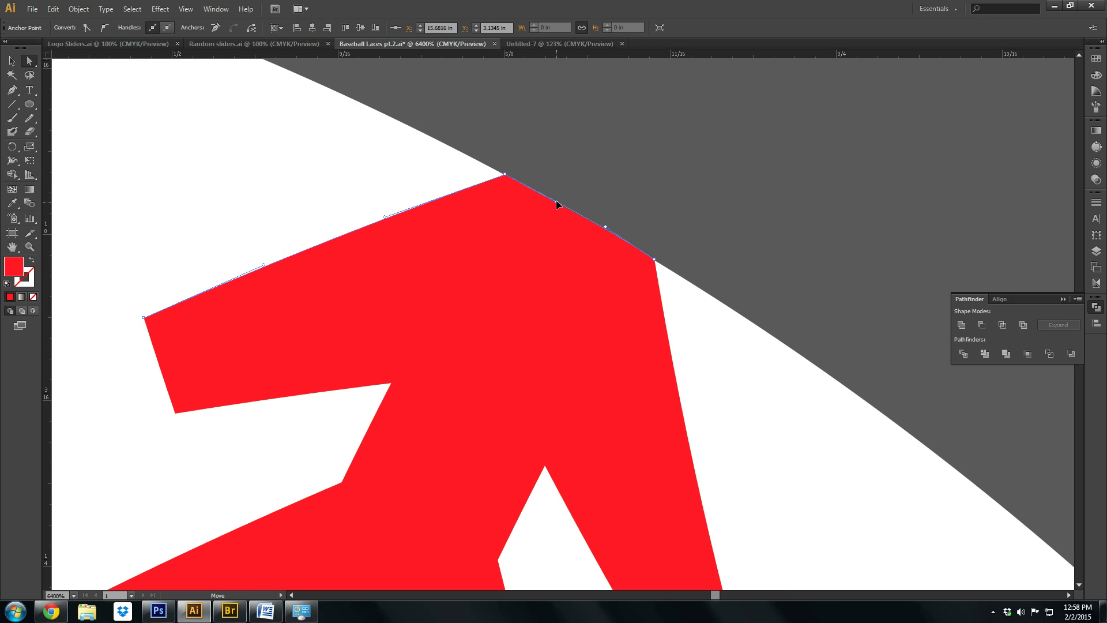
{"action": "left_click", "coordinate": [655, 260]}
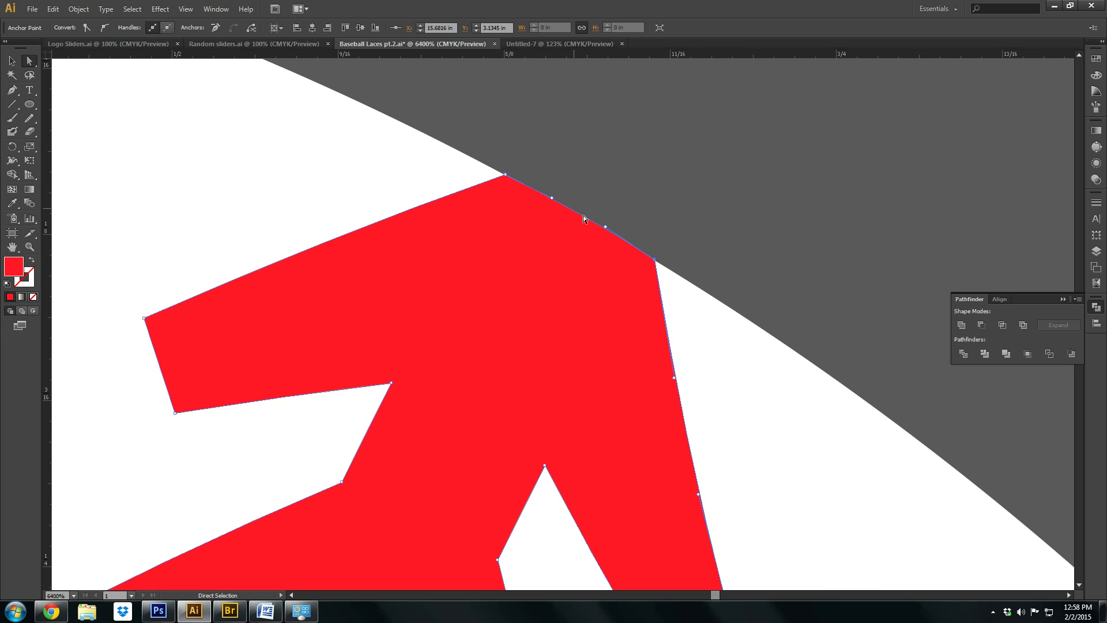
{"action": "left_click", "coordinate": [505, 175], "text": "shift"}
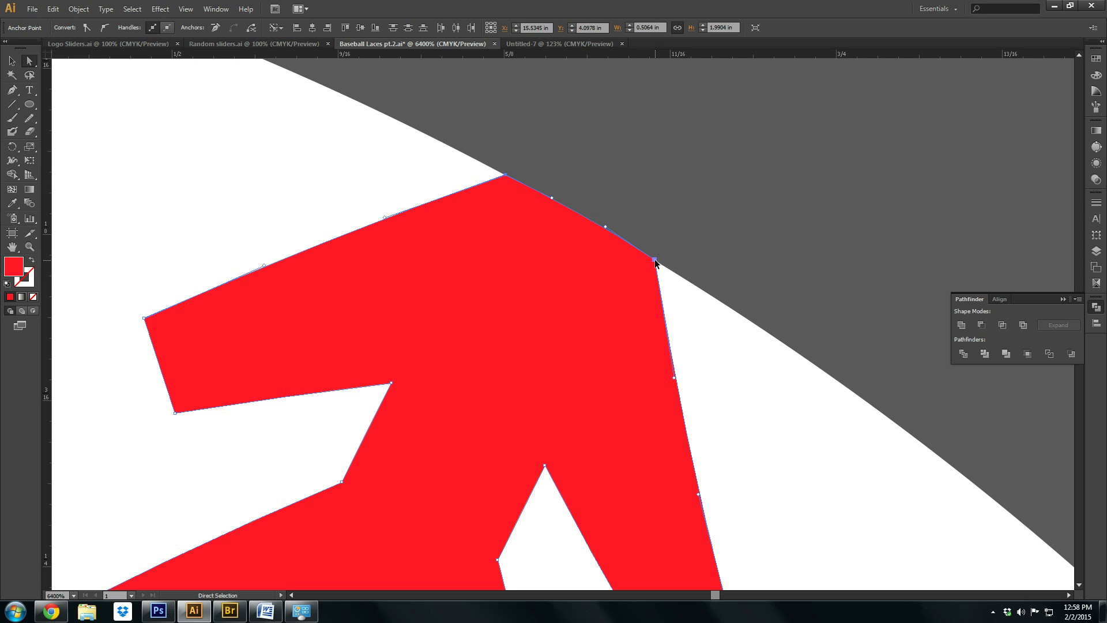
{"action": "left_click_drag", "start_coordinate": [655, 261], "coordinate": [655, 262]}
{"action": "left_click", "coordinate": [710, 263]}
- Extend the lace's bottom end by moving its end anchor points out to the circle's lower edge
{"action": "scroll", "coordinate": [701, 280], "scroll_direction": "down", "scroll_amount": 5}
{"action": "left_click_drag", "start_coordinate": [623, 468], "coordinate": [632, 67]}
{"action": "left_click_drag", "start_coordinate": [565, 526], "coordinate": [561, 43]}
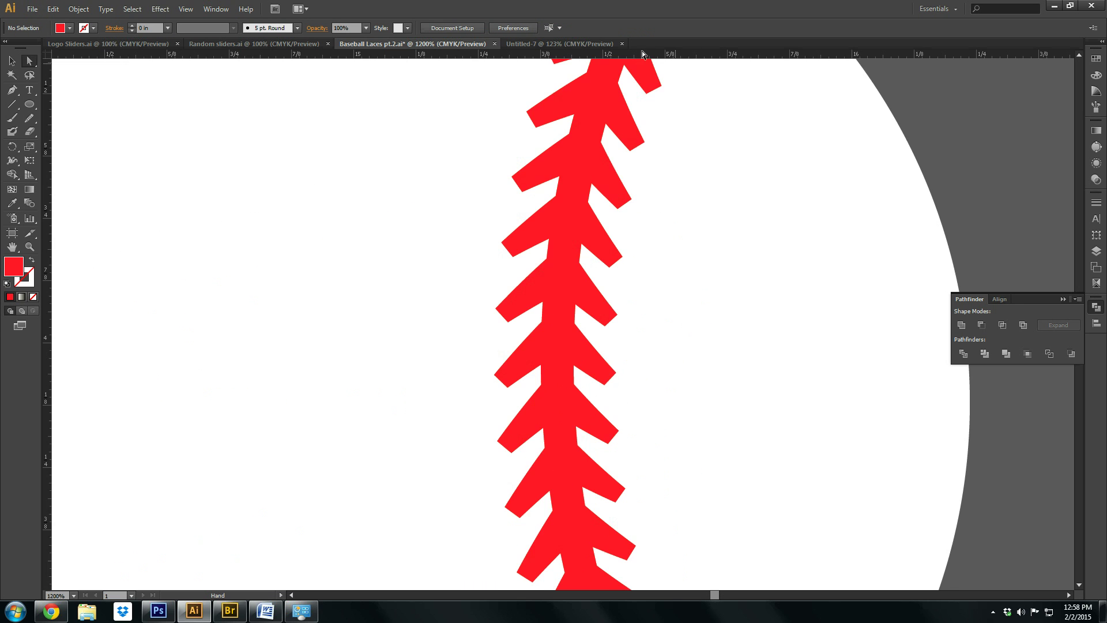
{"action": "left_click_drag", "start_coordinate": [603, 559], "coordinate": [509, 173]}
{"action": "left_click_drag", "start_coordinate": [553, 272], "coordinate": [528, 231]}
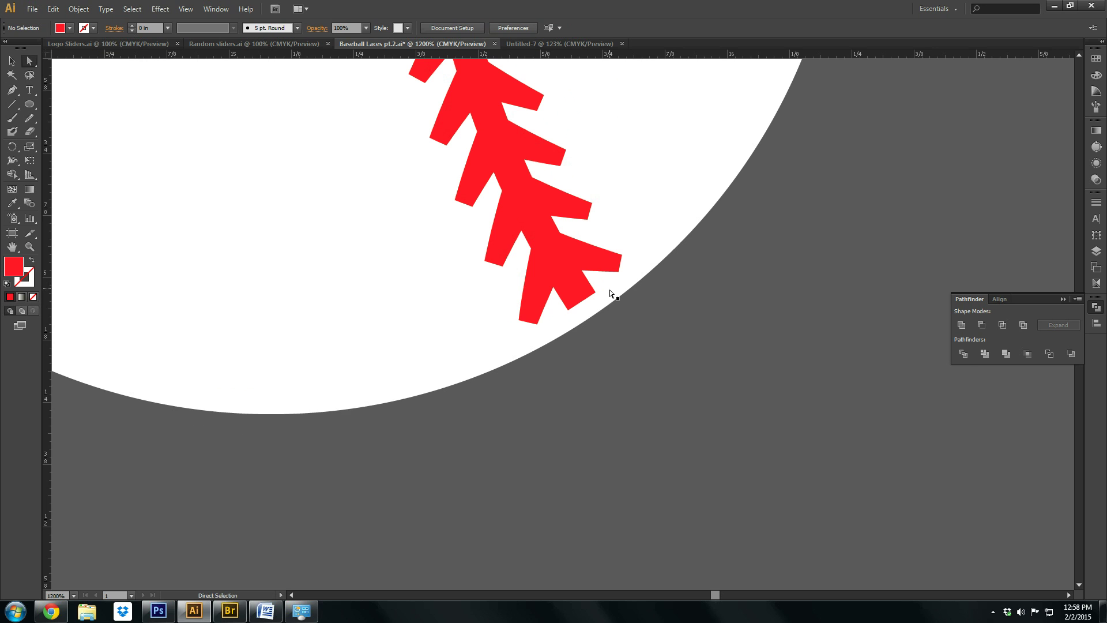
{"action": "left_click", "coordinate": [573, 314]}
{"action": "left_click", "coordinate": [680, 327]}
{"action": "left_click", "coordinate": [524, 251]}
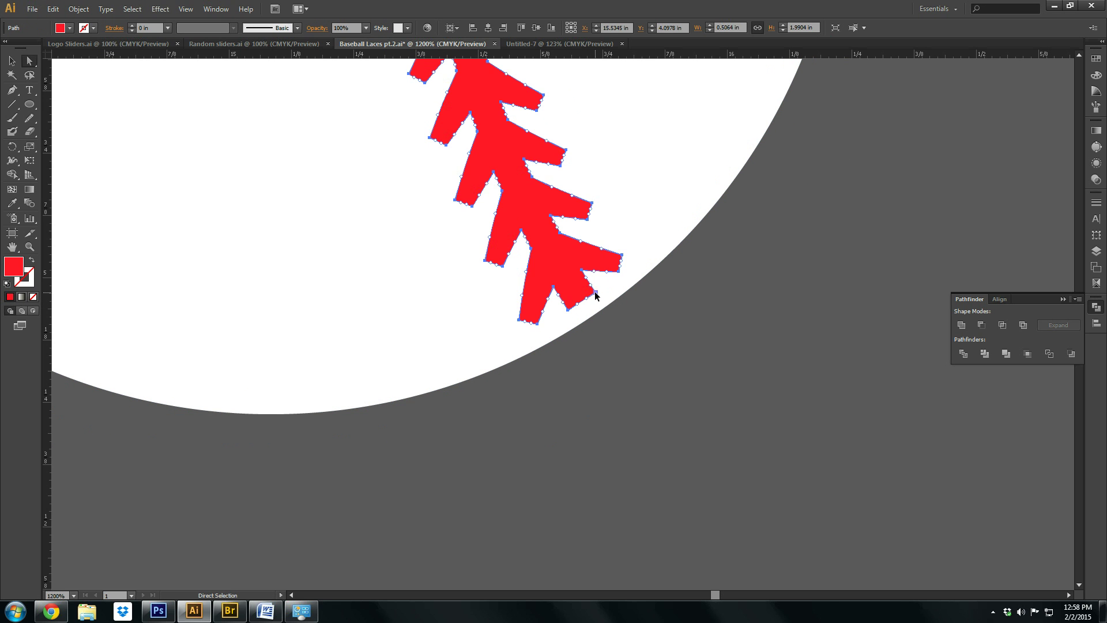
{"action": "left_click", "coordinate": [568, 310]}
{"action": "left_click_drag", "start_coordinate": [568, 311], "coordinate": [578, 325]}
{"action": "left_click", "coordinate": [632, 349]}
- Duplicate the whole lace in place and move the copy horizontally toward the left half of the circle
{"action": "scroll", "coordinate": [633, 341], "scroll_direction": "down", "scroll_amount": 5}
{"action": "key", "text": "v"}
{"action": "left_click", "coordinate": [731, 181]}
{"action": "key", "text": "v"}
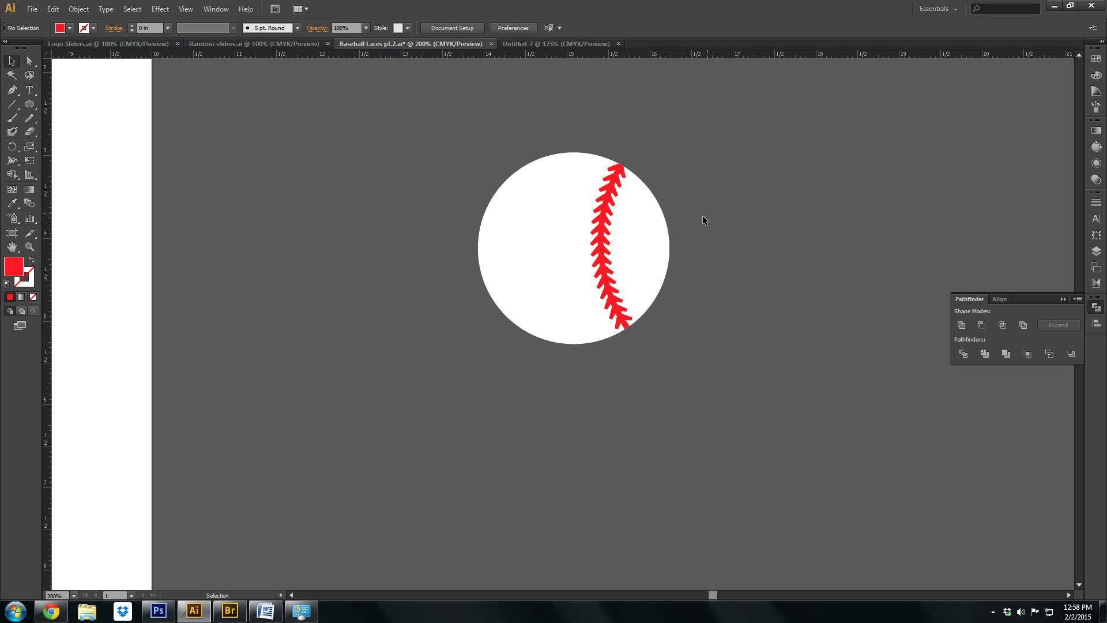
{"action": "left_click", "coordinate": [600, 230]}
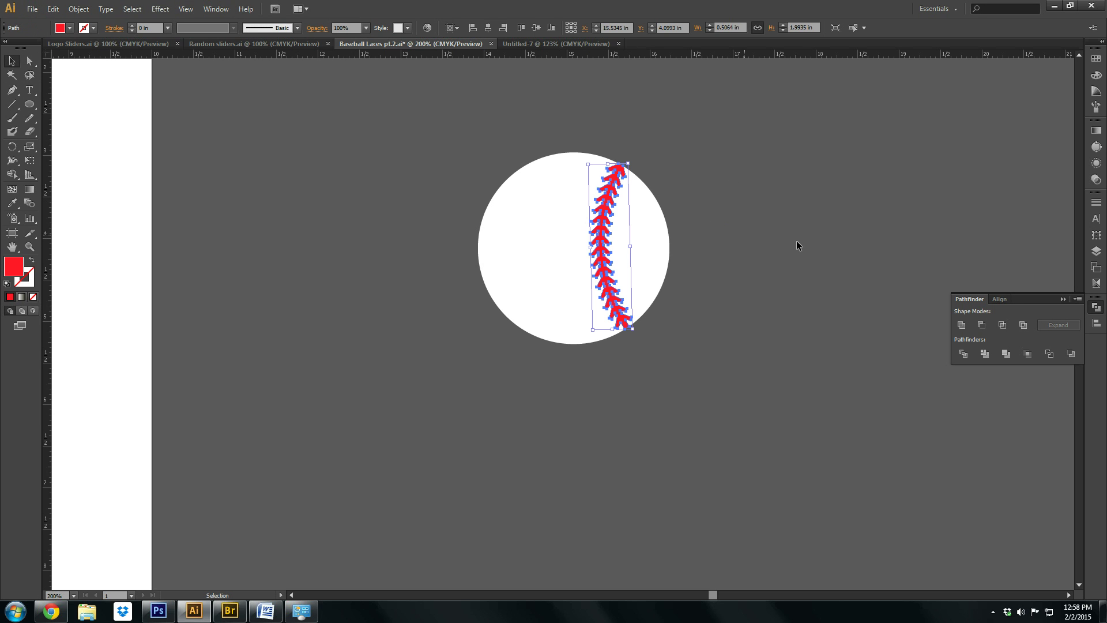
{"action": "key", "text": "ctrl+c"}
{"action": "key", "text": "ctrl+shift+v"}
{"action": "left_click_drag", "start_coordinate": [606, 233], "coordinate": [558, 233]}
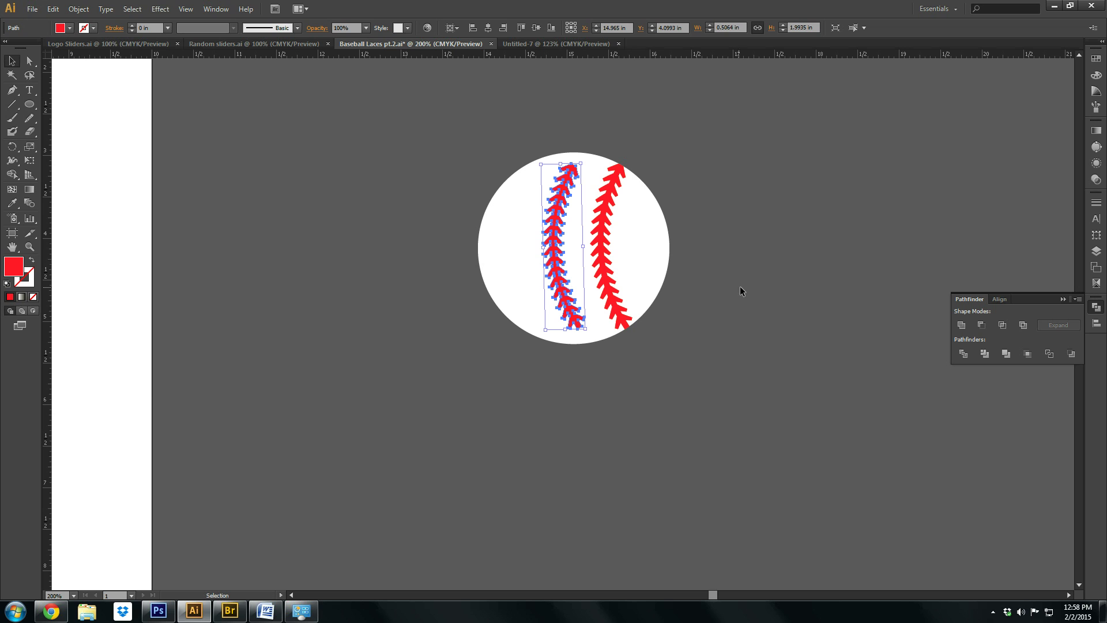
- Reflect the copied lace across the vertical axis at 90°
{"action": "left_click", "coordinate": [81, 9]}
{"action": "mouse_move", "coordinate": [101, 37]}
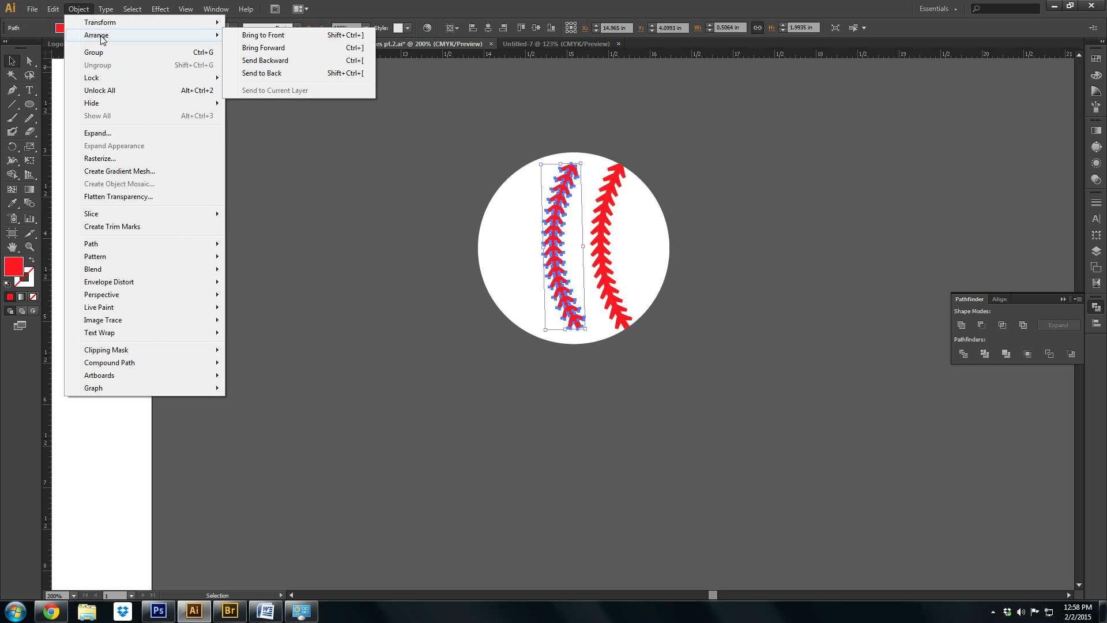
{"action": "left_click", "coordinate": [266, 65]}
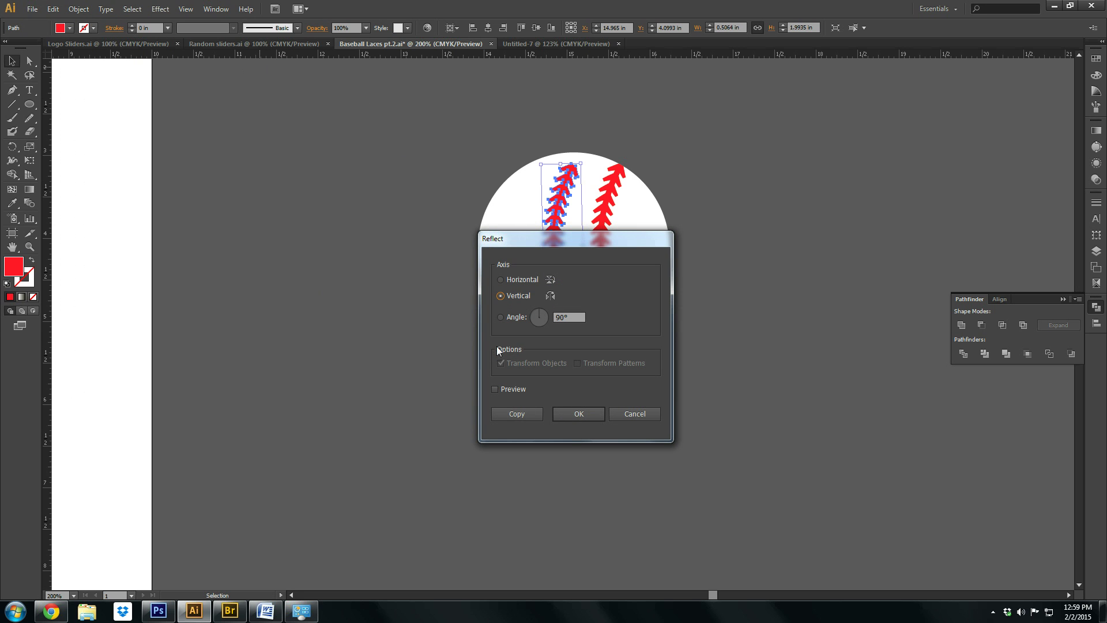
{"action": "left_click", "coordinate": [587, 413]}
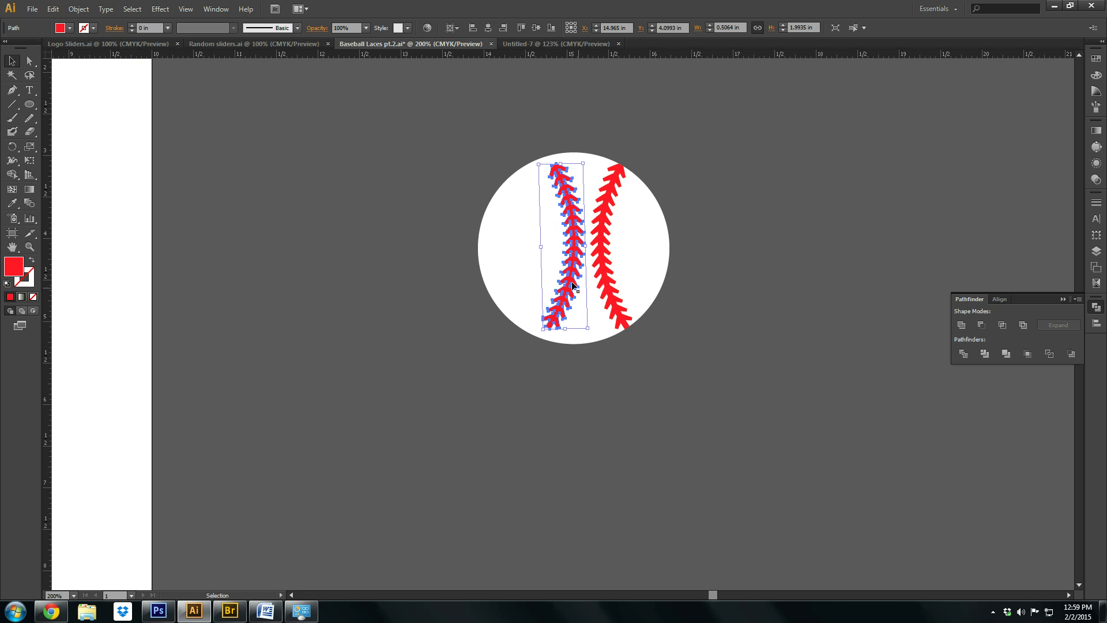
- Move the mirrored lace left until its ends meet the circle's left edge, matching the right lace
{"action": "key", "text": "ctrl+shift+a"}
{"action": "left_click", "coordinate": [576, 259]}
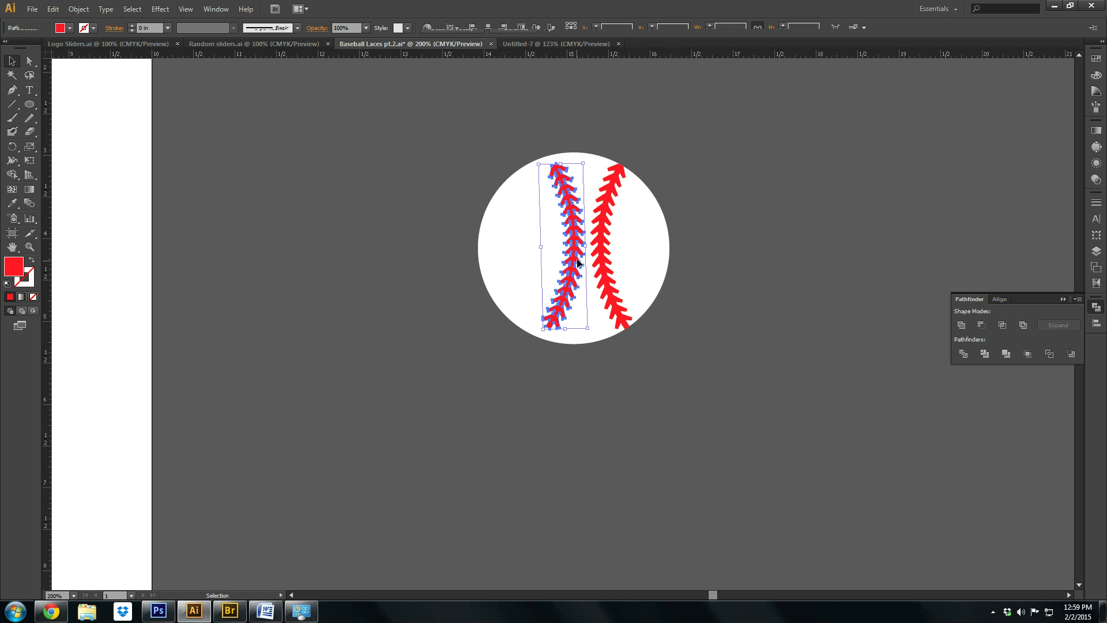
{"action": "left_click_drag", "start_coordinate": [576, 261], "coordinate": [549, 264]}
{"action": "left_click", "coordinate": [646, 450]}
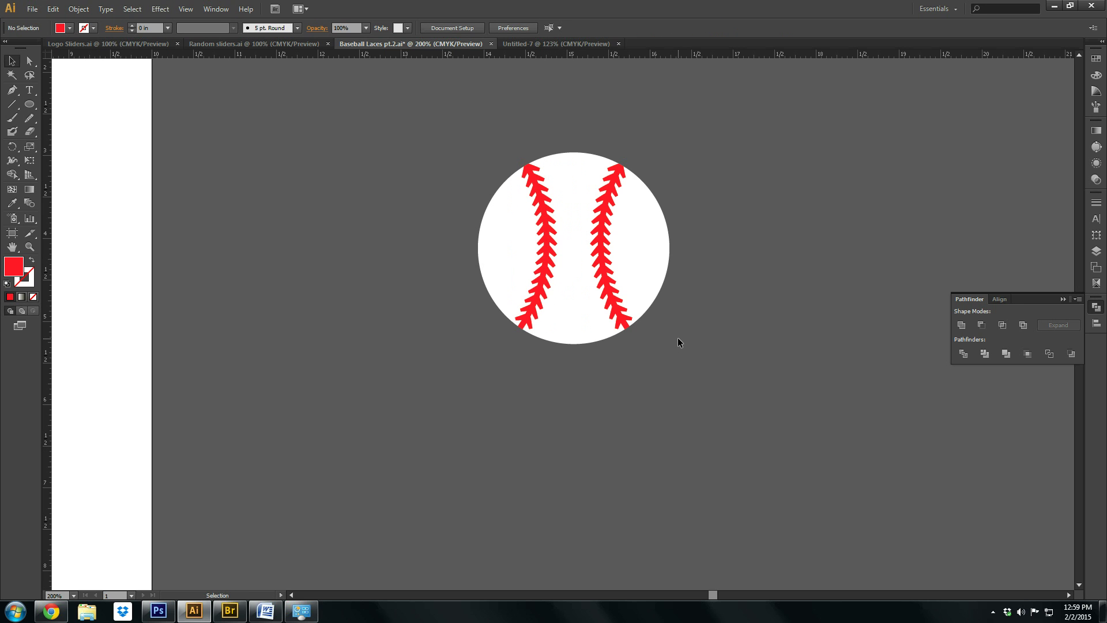
- Select the white circle and both laces together
{"action": "key", "text": "alt"}
{"action": "key", "text": "alt"}
{"action": "key", "text": "ctrl+a"}
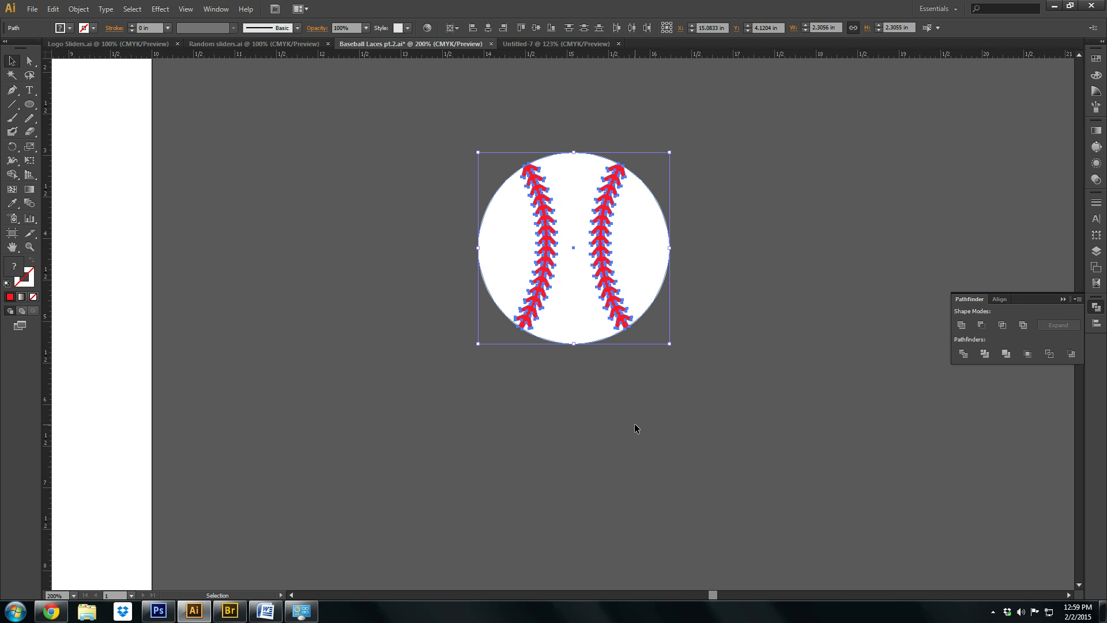